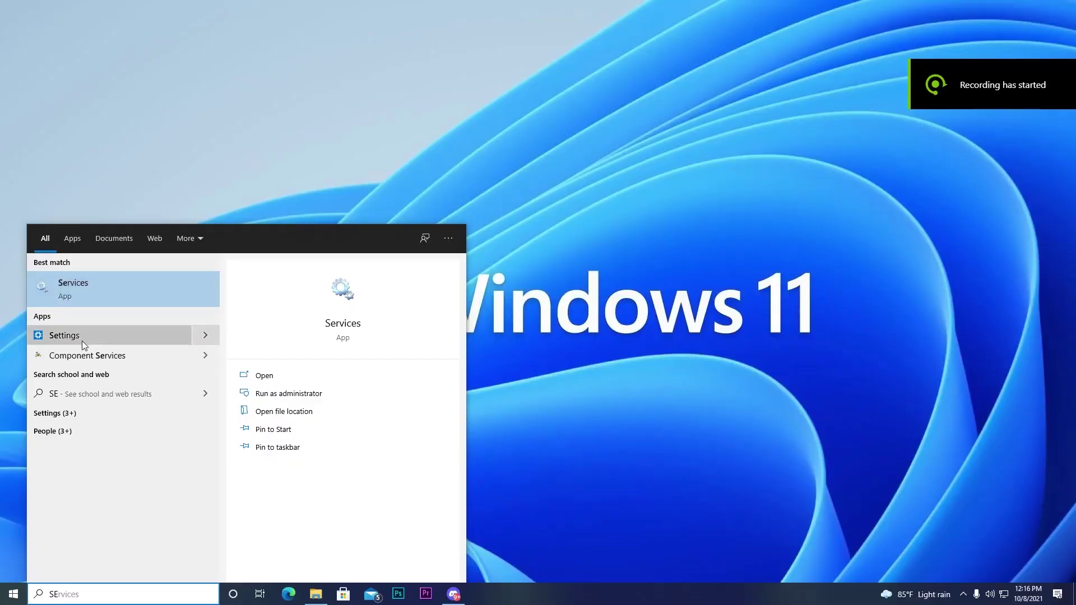
# - Open the Windows Update settings under Update & Security and check for updates
pyautogui.click(82, 340)
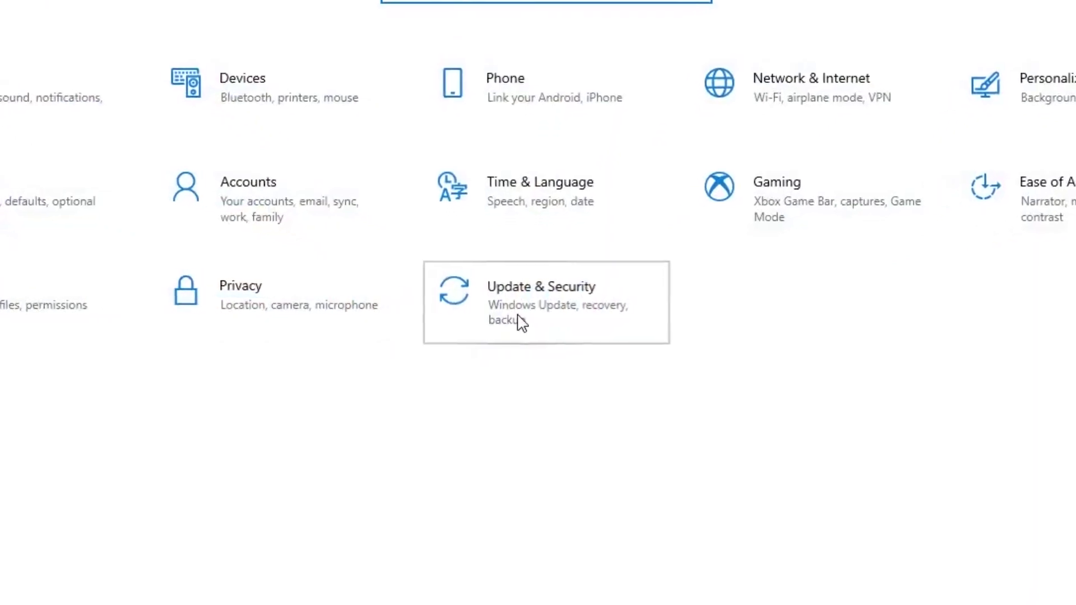
pyautogui.click(520, 322)
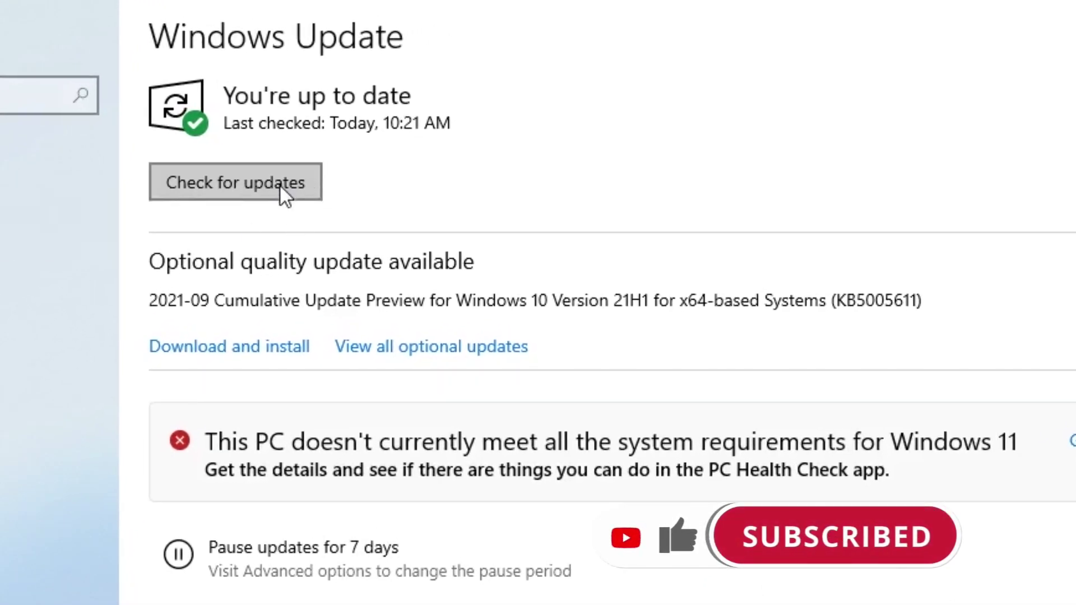
pyautogui.click(281, 185)
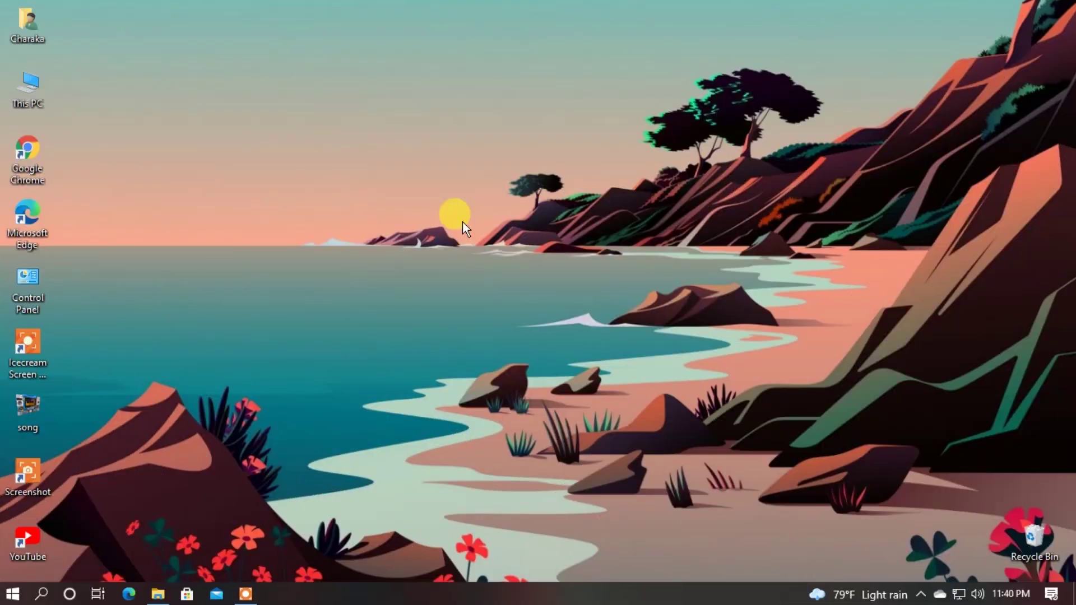
# - In Google Chrome, search for "microsoft windows 11 download" and open Microsoft's Download Windows 11 page
pyautogui.doubleClick(29, 155)
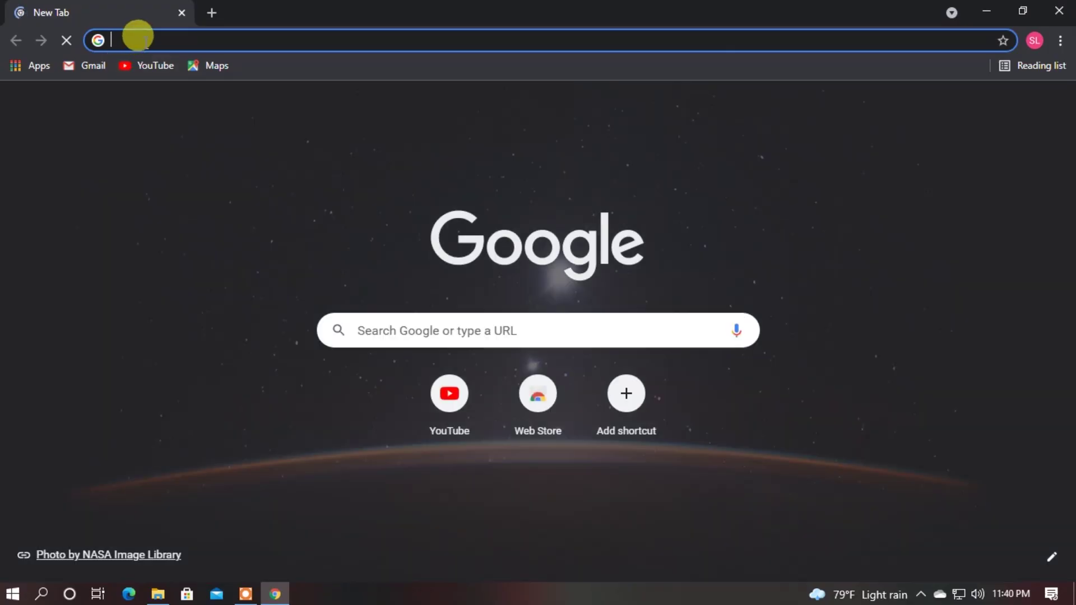
pyautogui.click(137, 37)
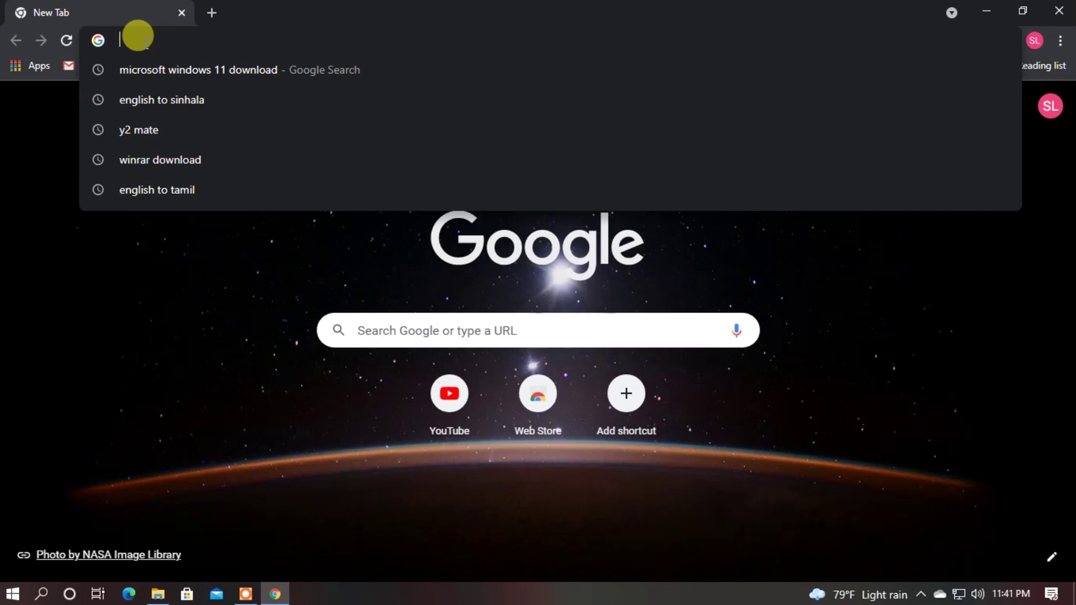
pyautogui.write('micr')
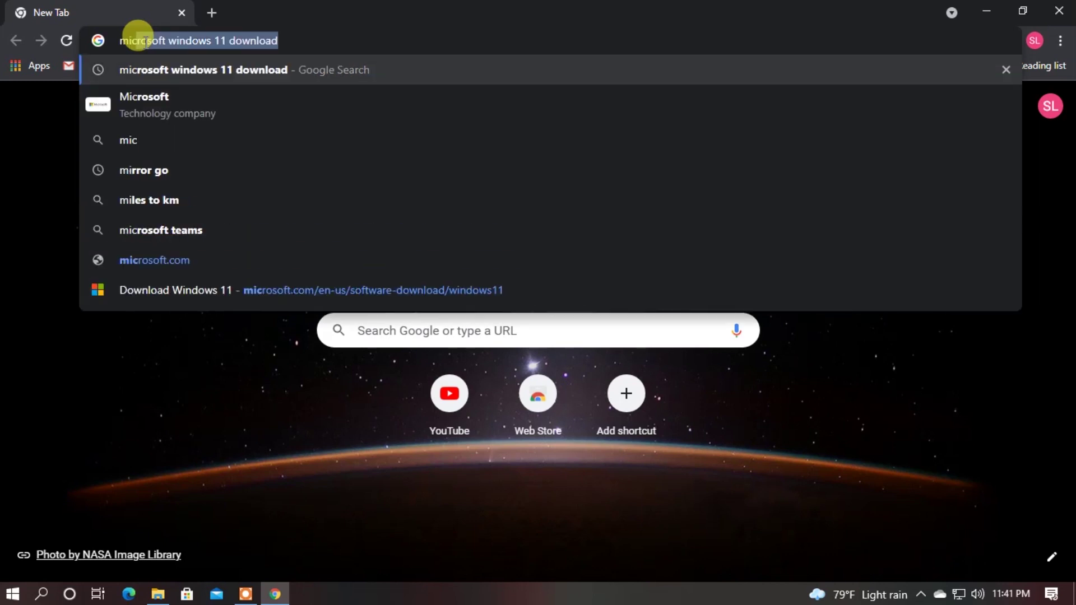
pyautogui.write('o')
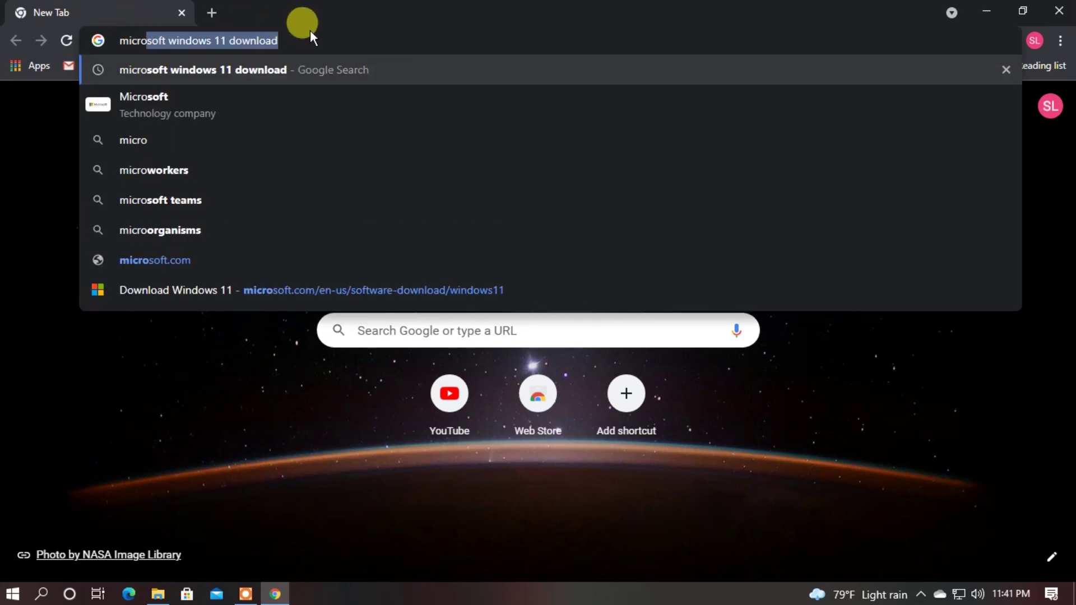
pyautogui.press('Right')
pyautogui.press('Return')
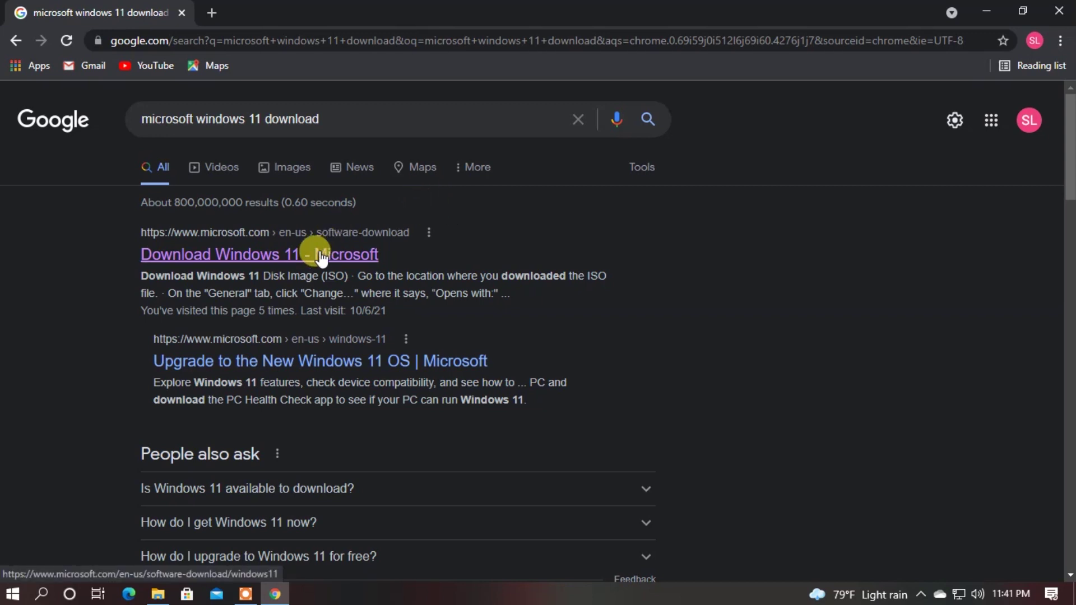
pyautogui.click(283, 260)
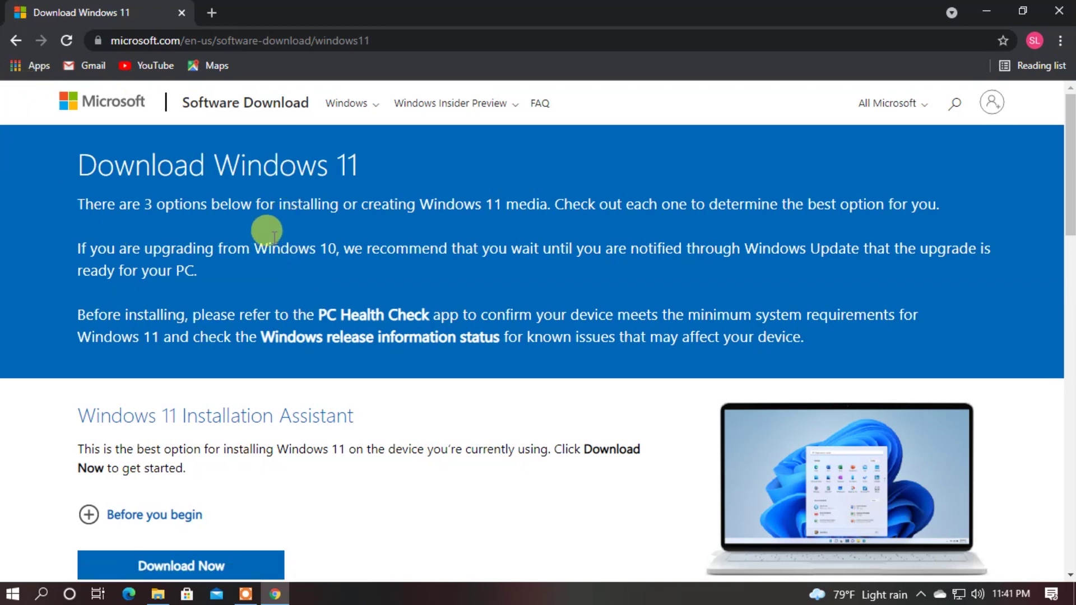
# - In the Download Windows 11 Disk Image (ISO) section, choose Windows 11 and submit the download request
pyautogui.scroll(-1, 364, 201)
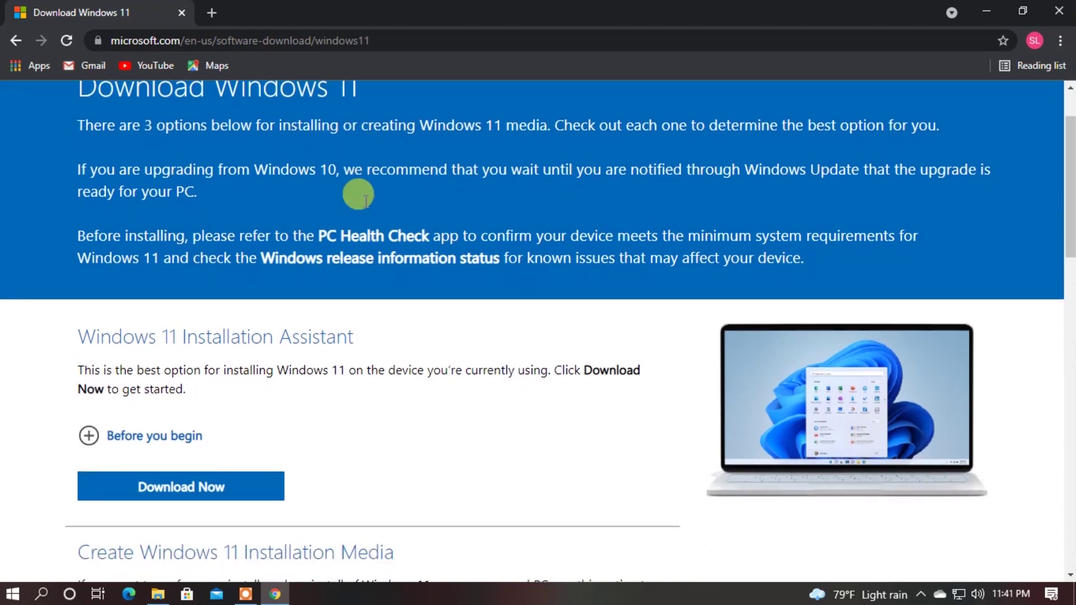
pyautogui.scroll(1, 364, 201)
pyautogui.scroll(-1, 364, 201)
pyautogui.scroll(-1, 366, 201)
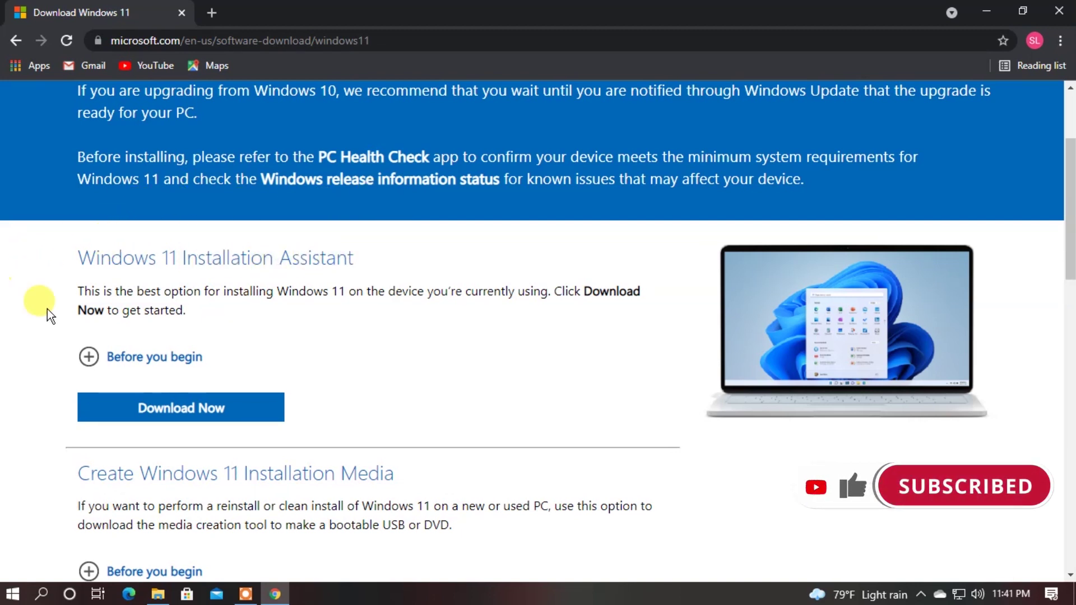
pyautogui.scroll(-2, 304, 263)
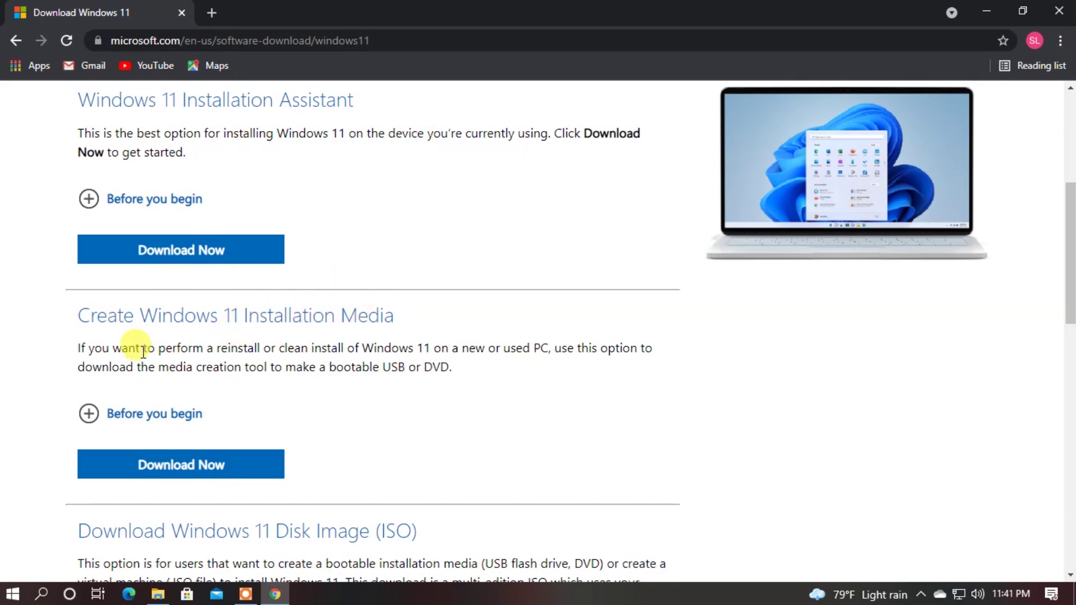
pyautogui.scroll(-4, 338, 298)
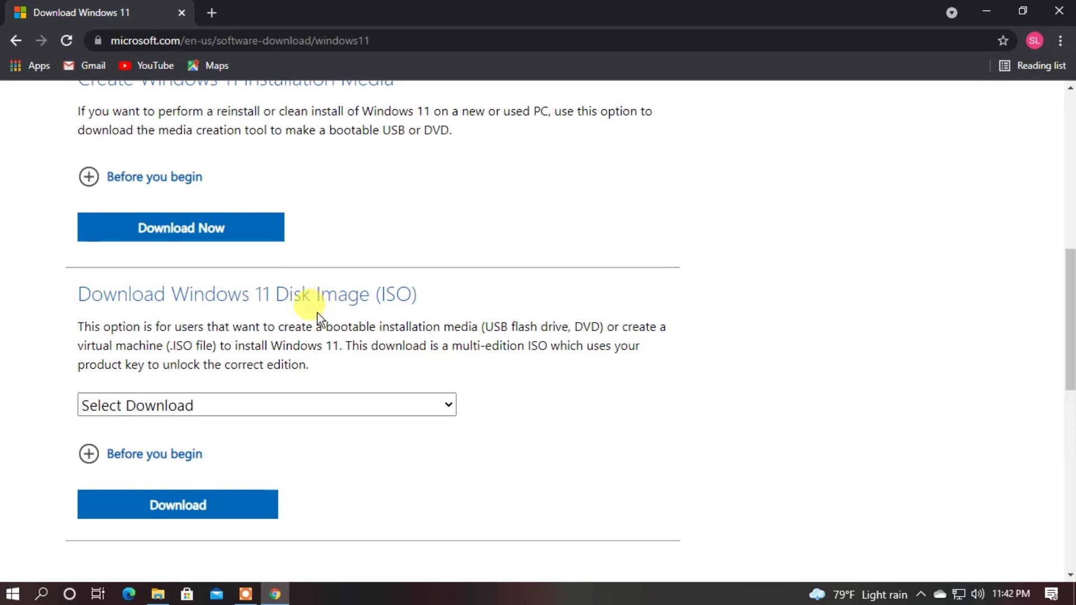
pyautogui.scroll(-1, 317, 312)
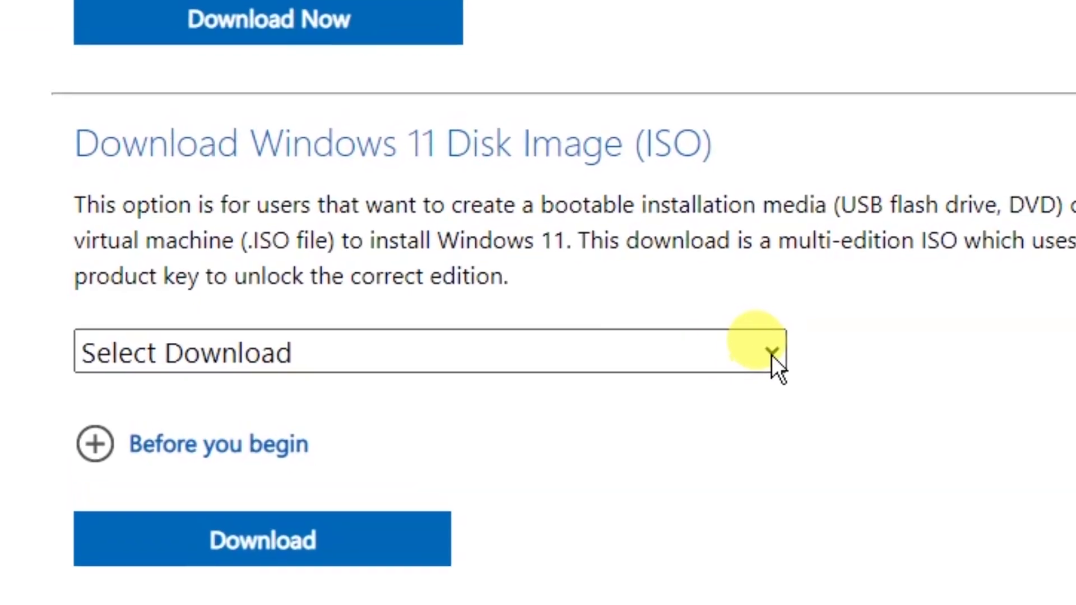
pyautogui.click(642, 343)
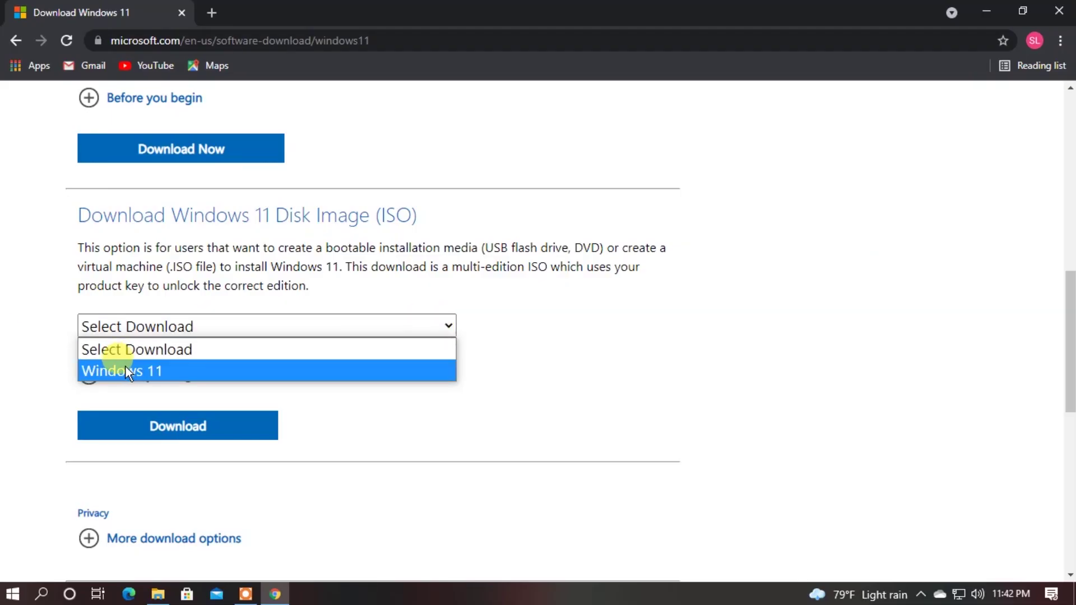
pyautogui.click(186, 371)
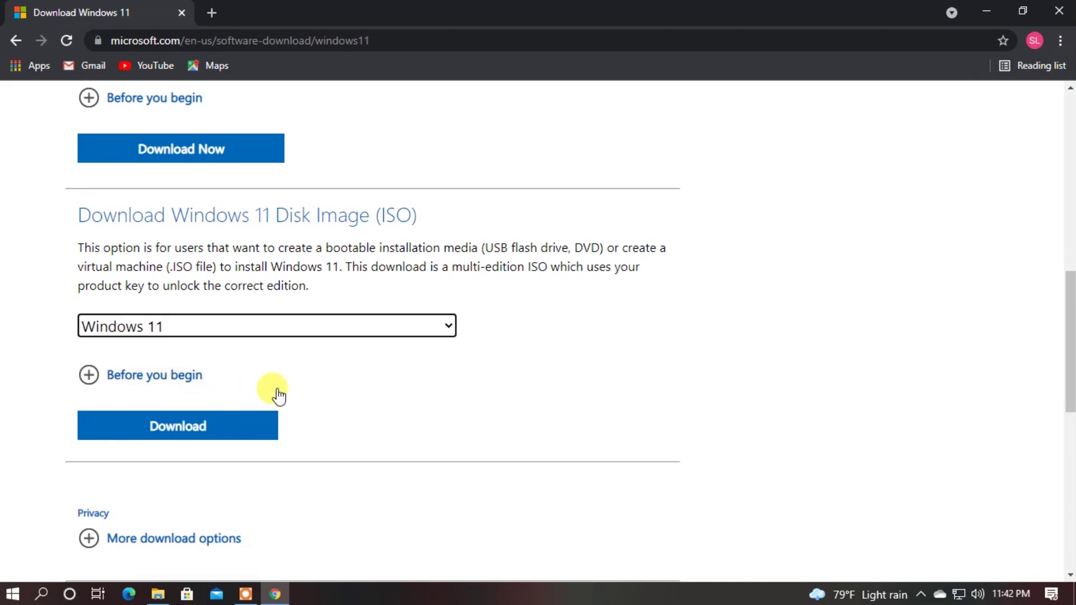
pyautogui.click(135, 423)
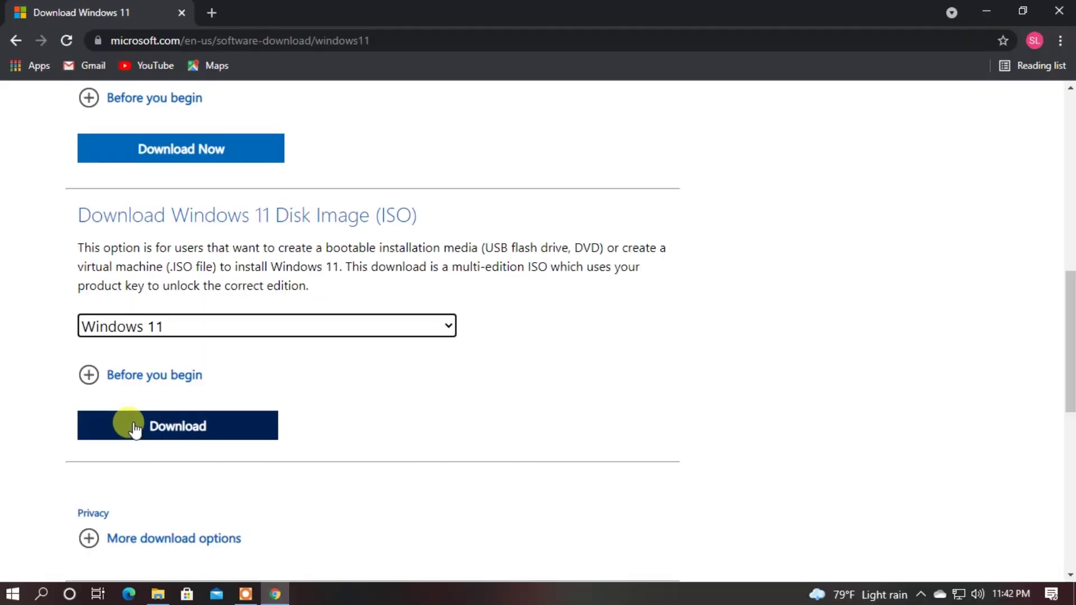
# - Confirm English International as the product language and start the 64-bit ISO download
pyautogui.scroll(-5, 134, 429)
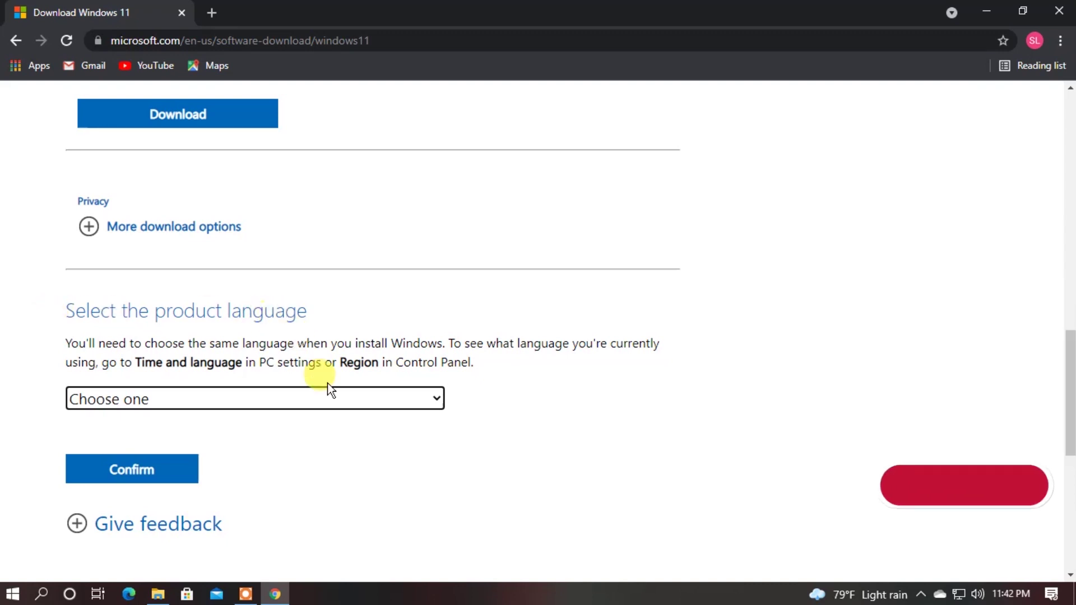
pyautogui.click(436, 399)
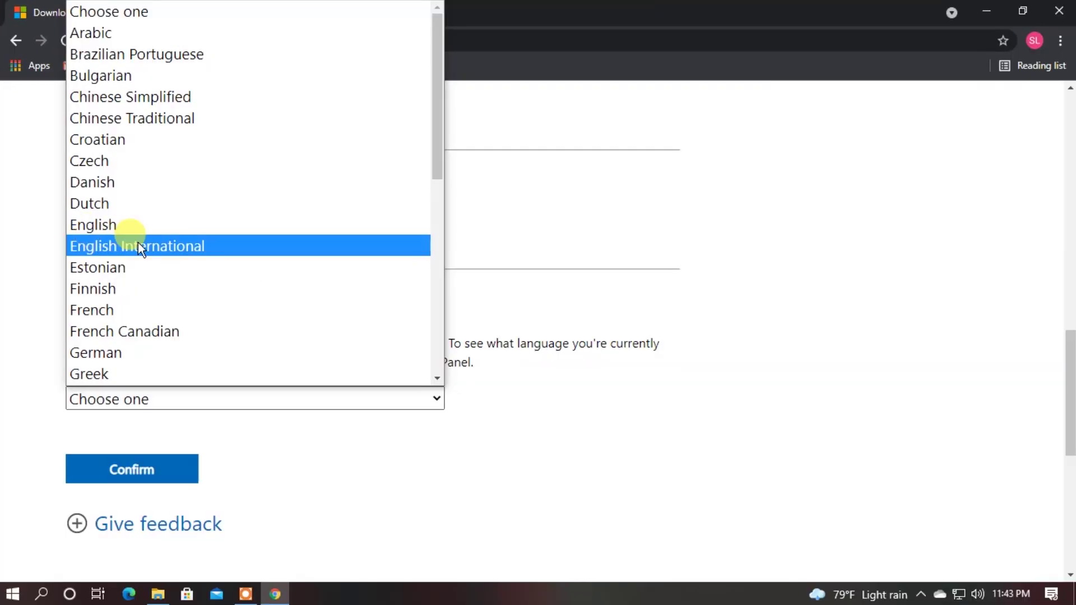
pyautogui.click(81, 245)
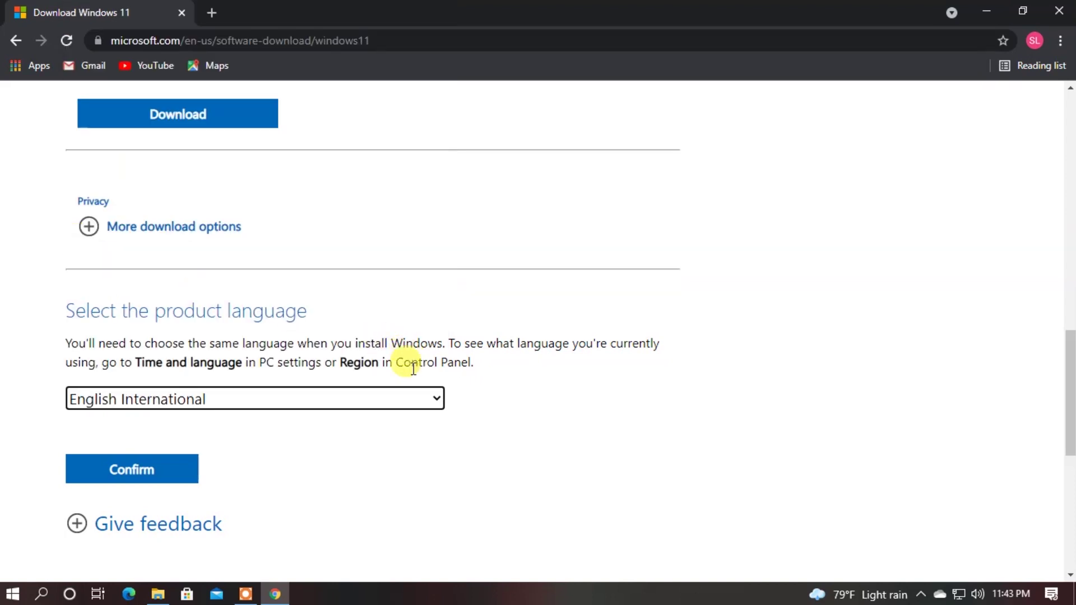
pyautogui.click(131, 473)
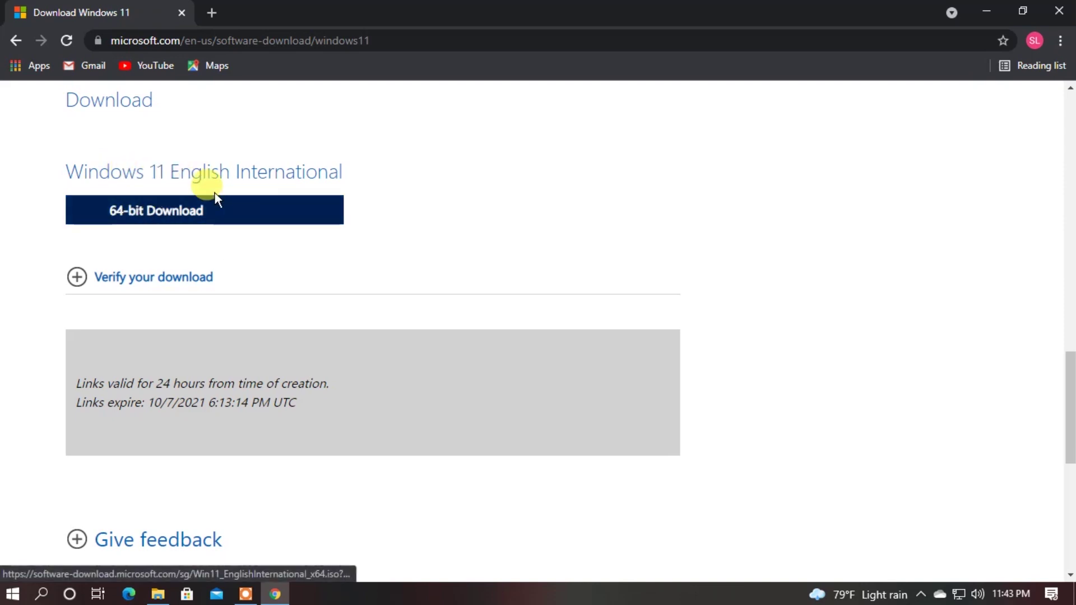
pyautogui.click(219, 216)
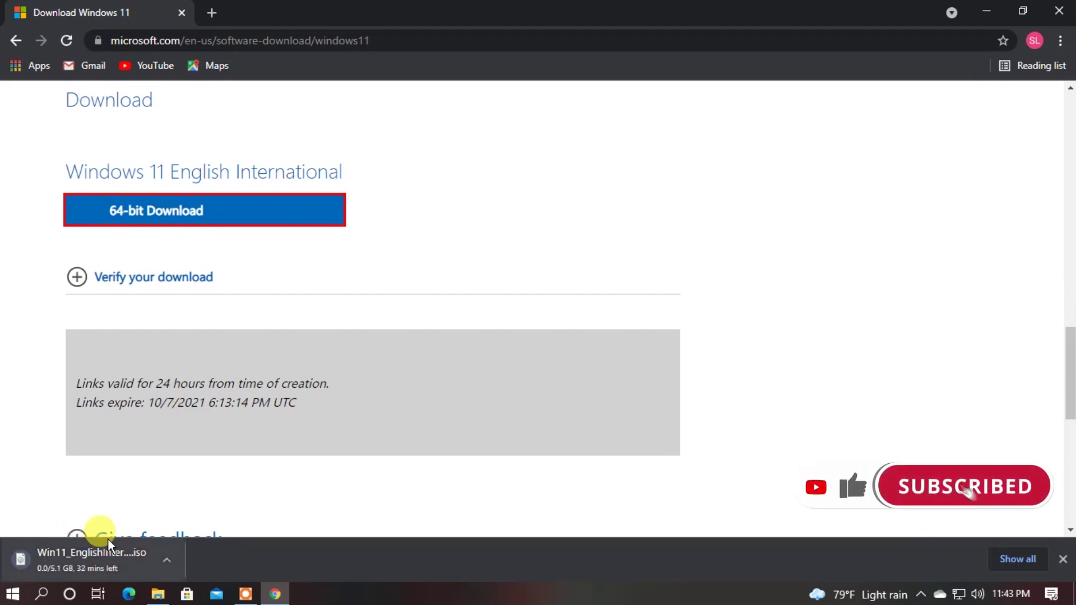
pyautogui.click(165, 558)
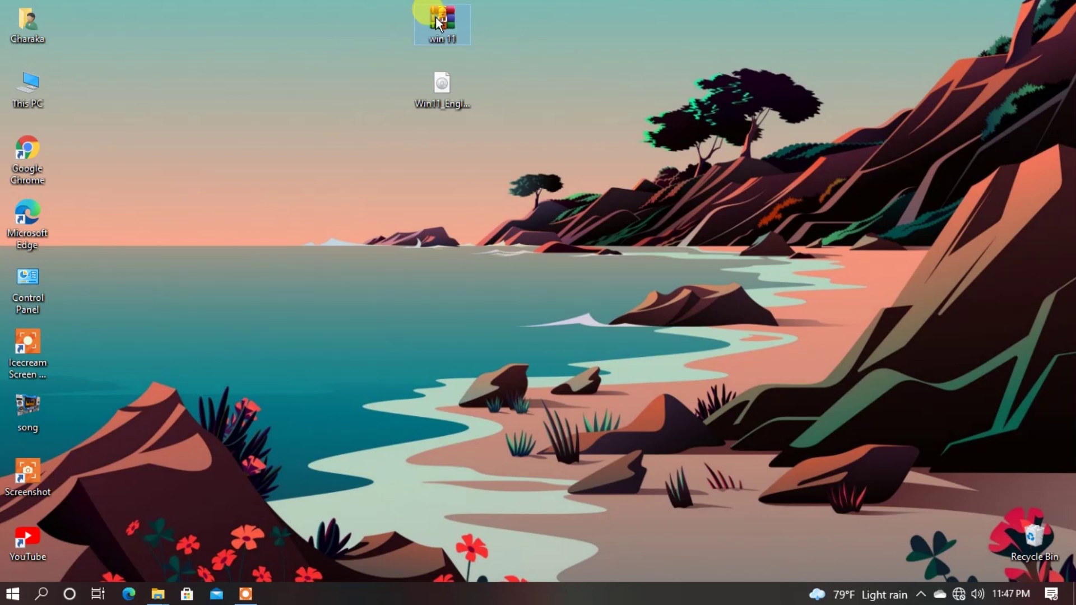
# - Extract the win 11 archive into a win 11 folder on the desktop and move that folder away from the other icons
pyautogui.moveTo(510, 74); pyautogui.dragTo(571, 90)
pyautogui.click(607, 85)
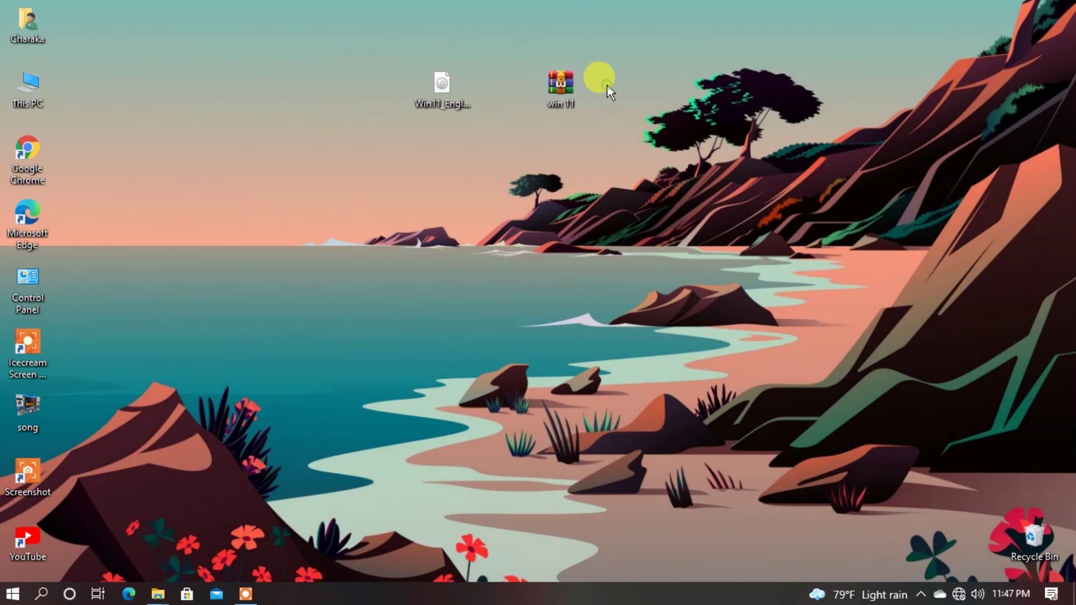
pyautogui.rightClick(554, 83)
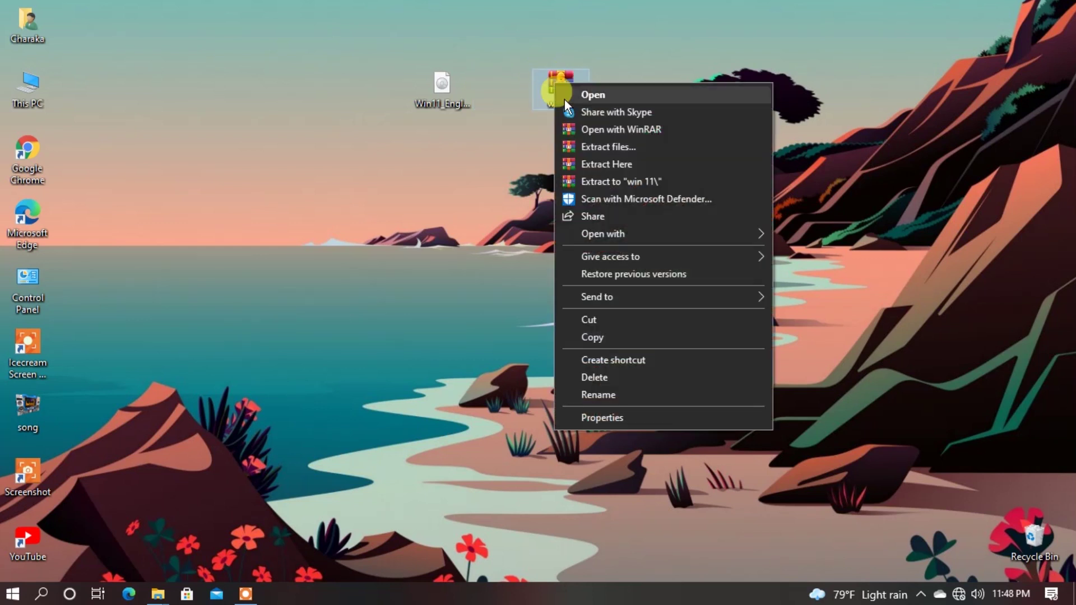
pyautogui.click(586, 143)
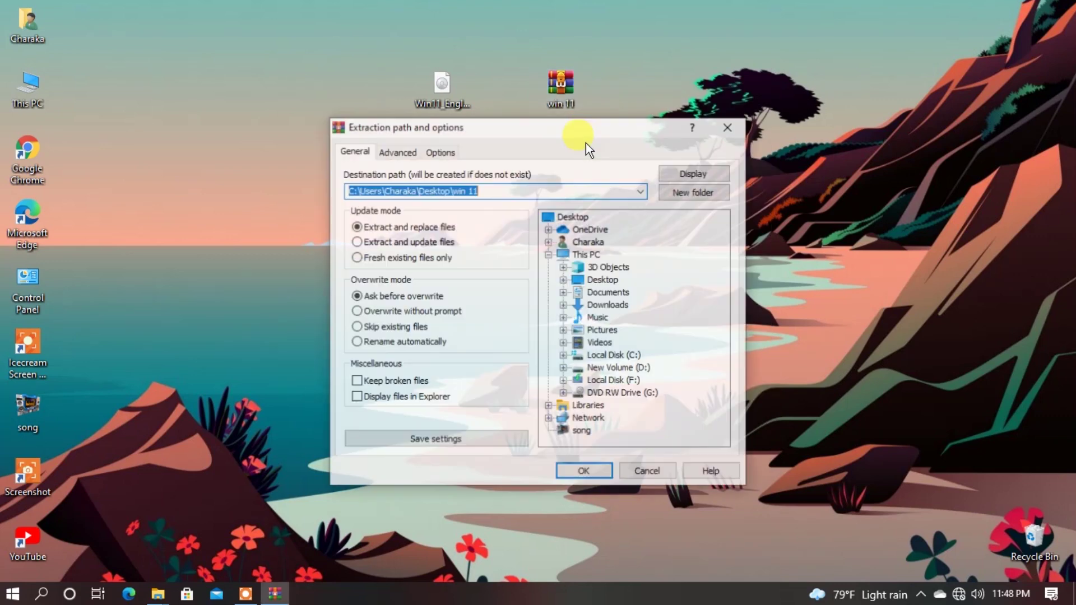
pyautogui.click(583, 470)
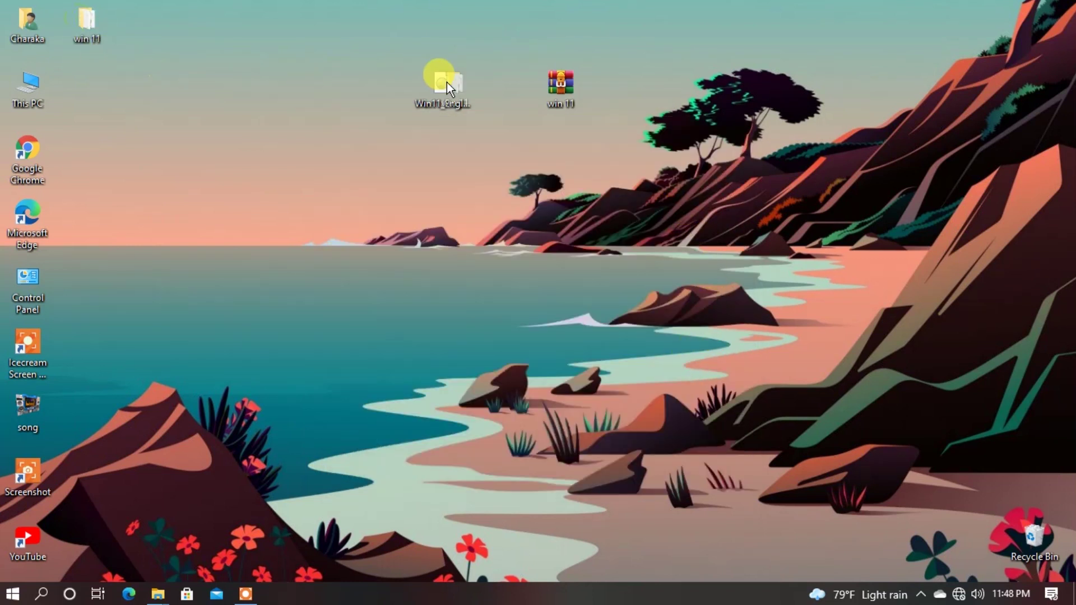
pyautogui.moveTo(715, 28); pyautogui.dragTo(718, 30)
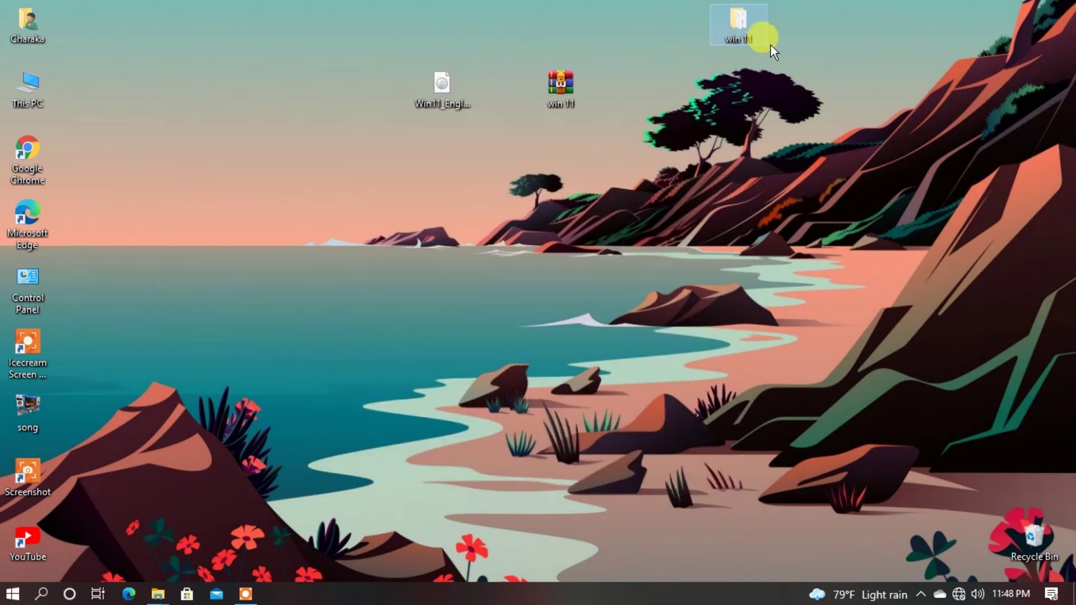
# - Extract the Windows 11 ISO with WinRAR into a desktop folder named Win11_EnglishInternational_x64
pyautogui.rightClick(437, 86)
pyautogui.click(372, 301)
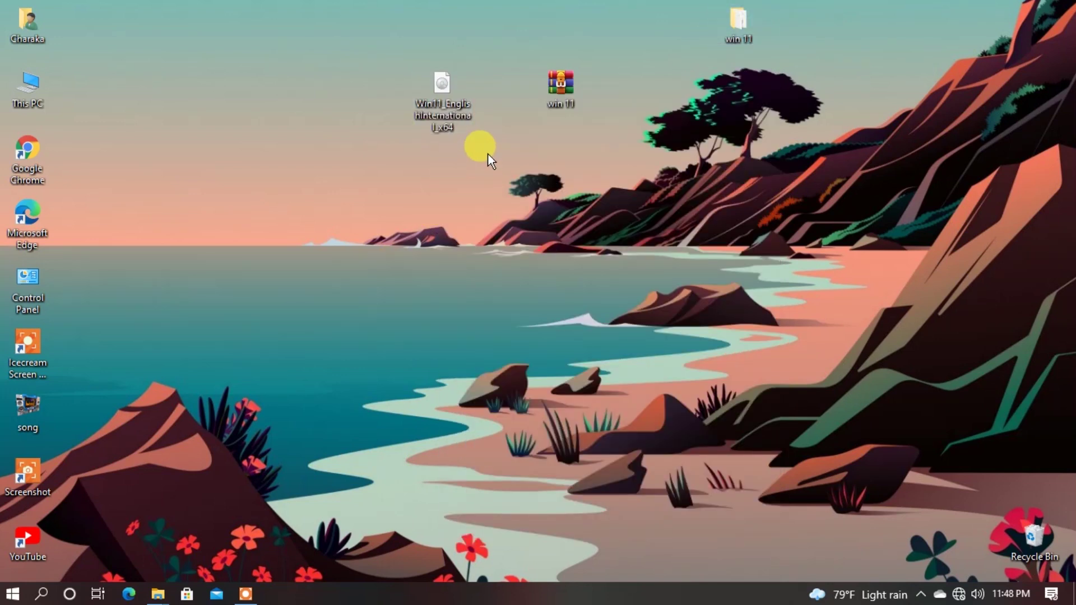
pyautogui.rightClick(437, 104)
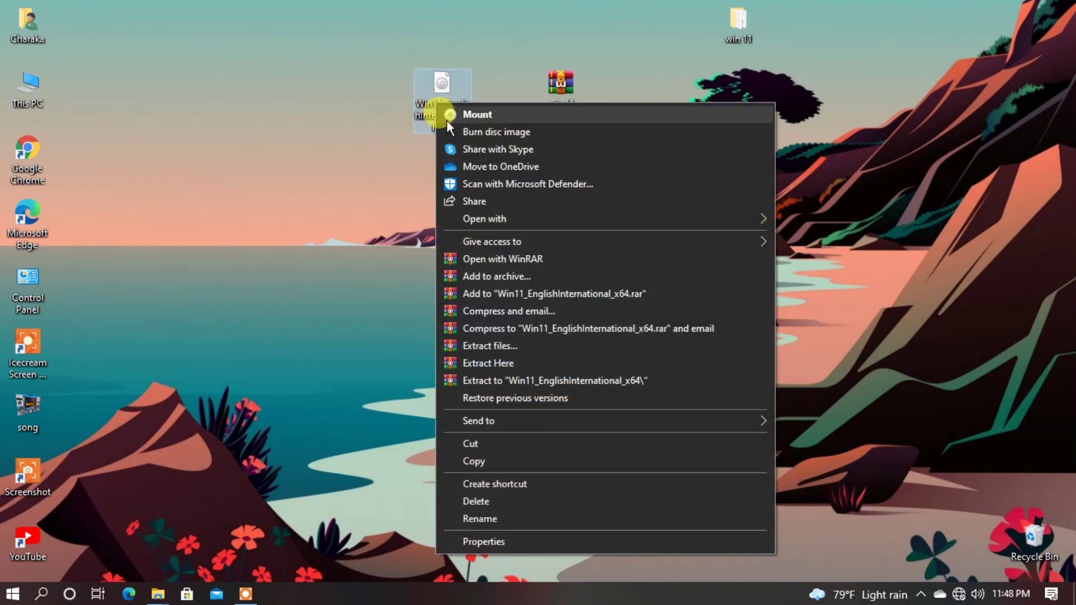
pyautogui.click(494, 345)
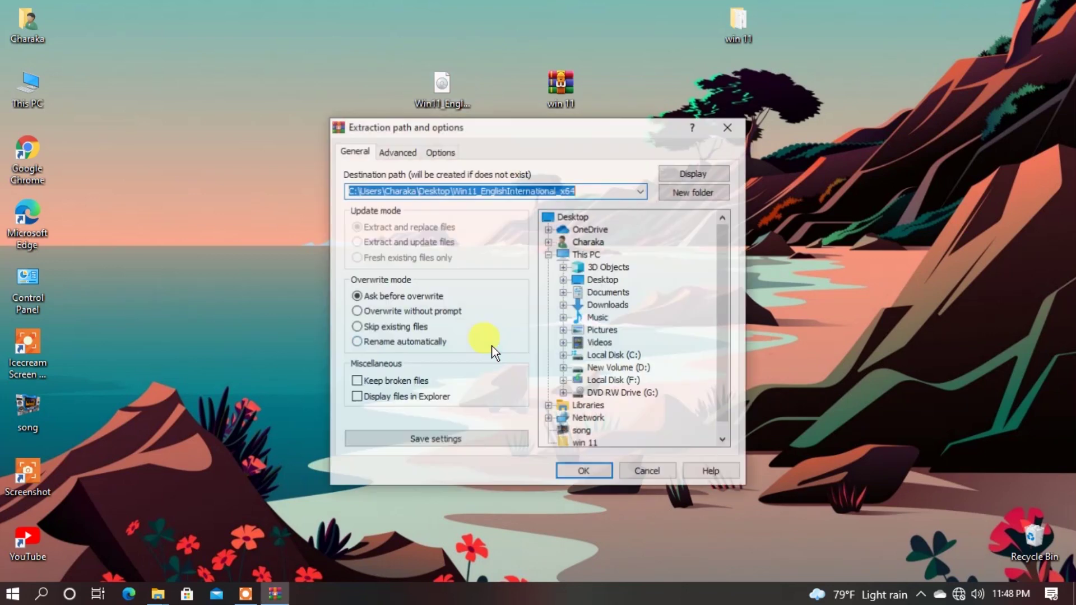
pyautogui.click(582, 474)
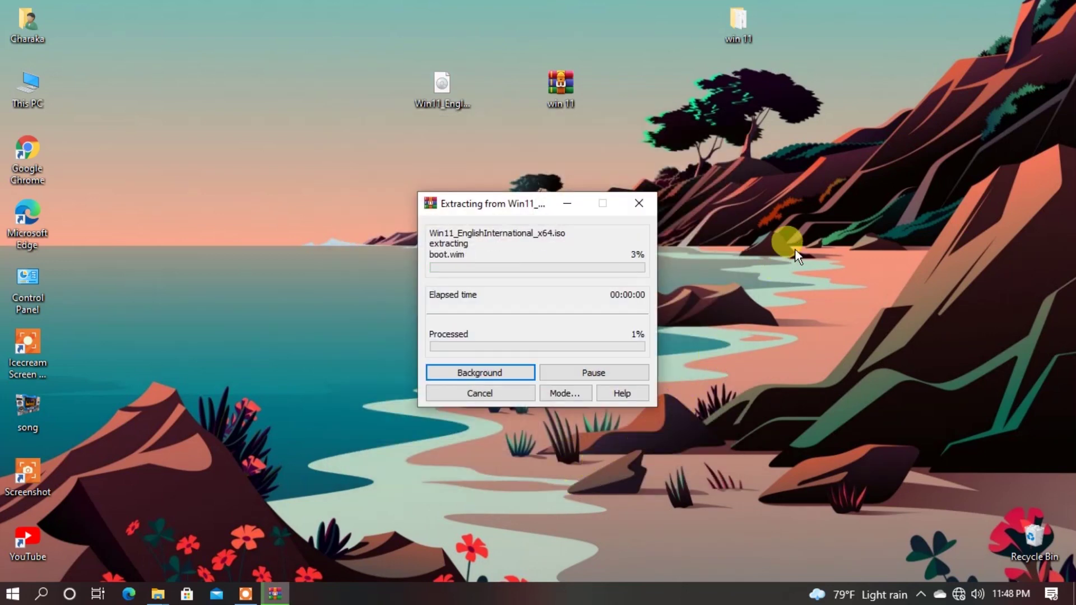
pyautogui.moveTo(521, 202); pyautogui.dragTo(310, 165)
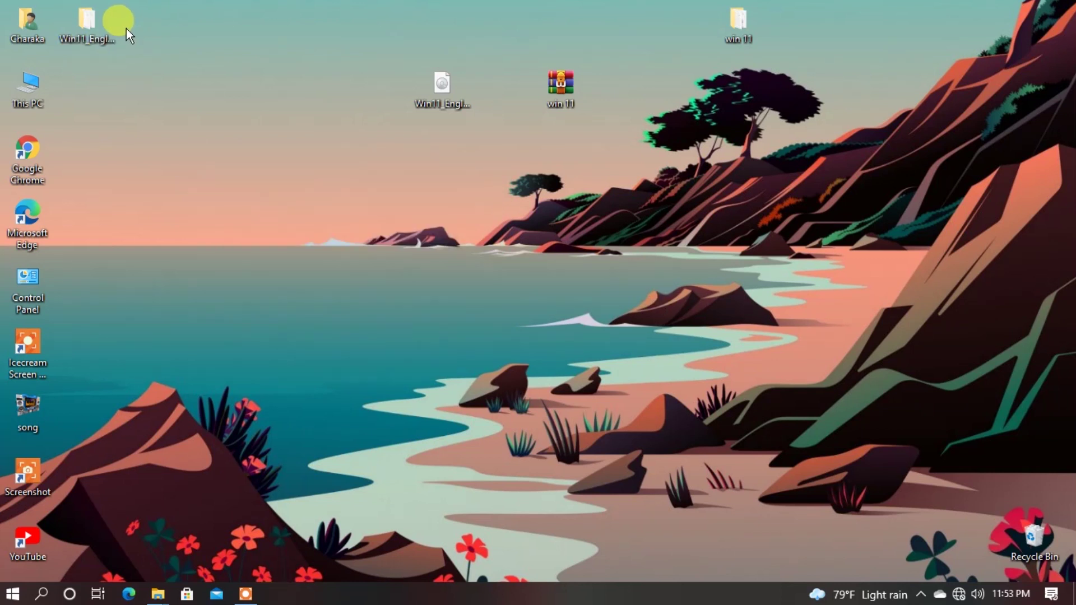
# - Move the Win11_EnglishInternational_x64 folder beside the win 11 archive on the desktop and copy all of its contents
pyautogui.moveTo(89, 22); pyautogui.dragTo(645, 70)
pyautogui.doubleClick(607, 93)
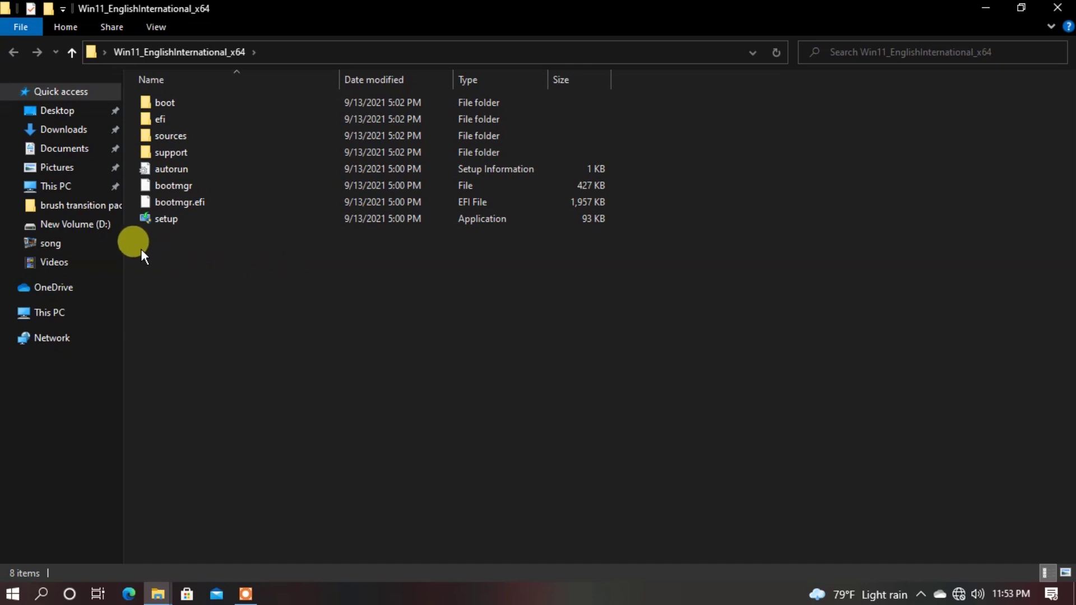
pyautogui.moveTo(140, 244); pyautogui.dragTo(263, 107)
pyautogui.rightClick(263, 107)
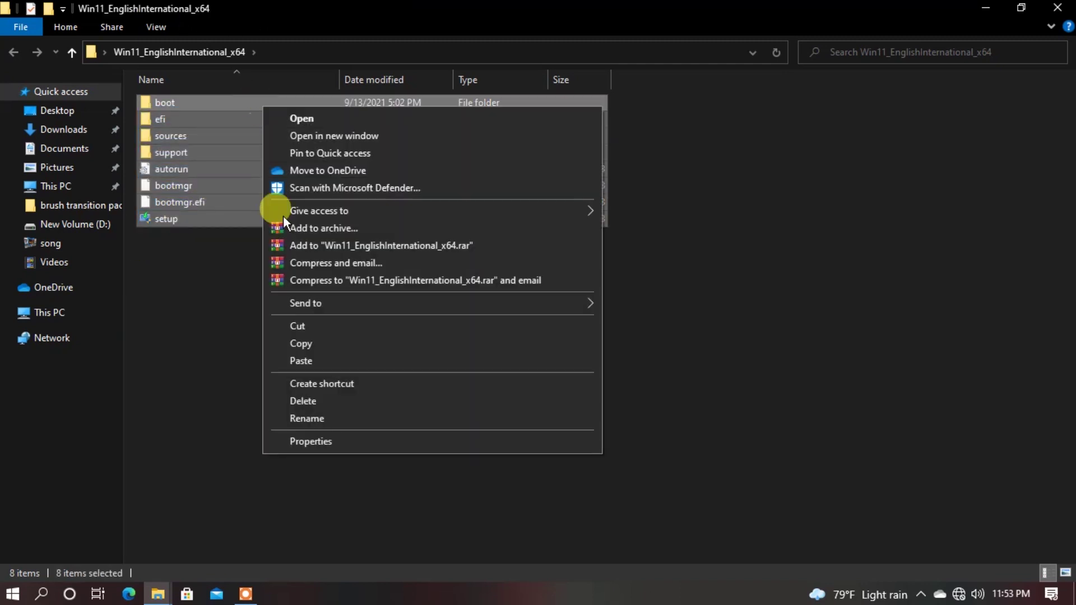
pyautogui.click(302, 344)
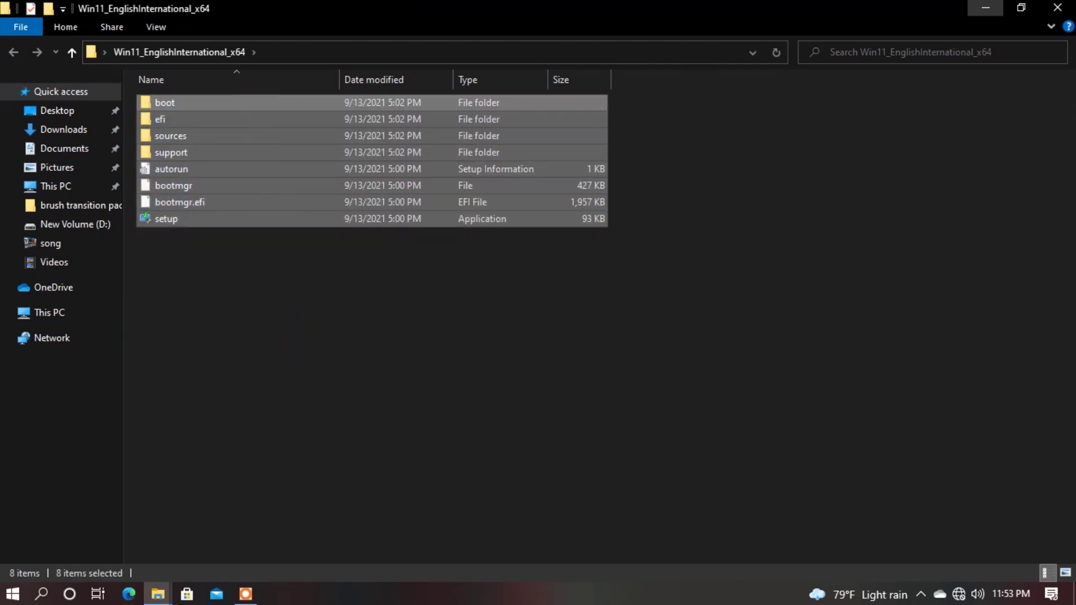
pyautogui.click(982, 7)
# - Create a new folder named windows 11 on Local Disk (C:)
pyautogui.doubleClick(28, 79)
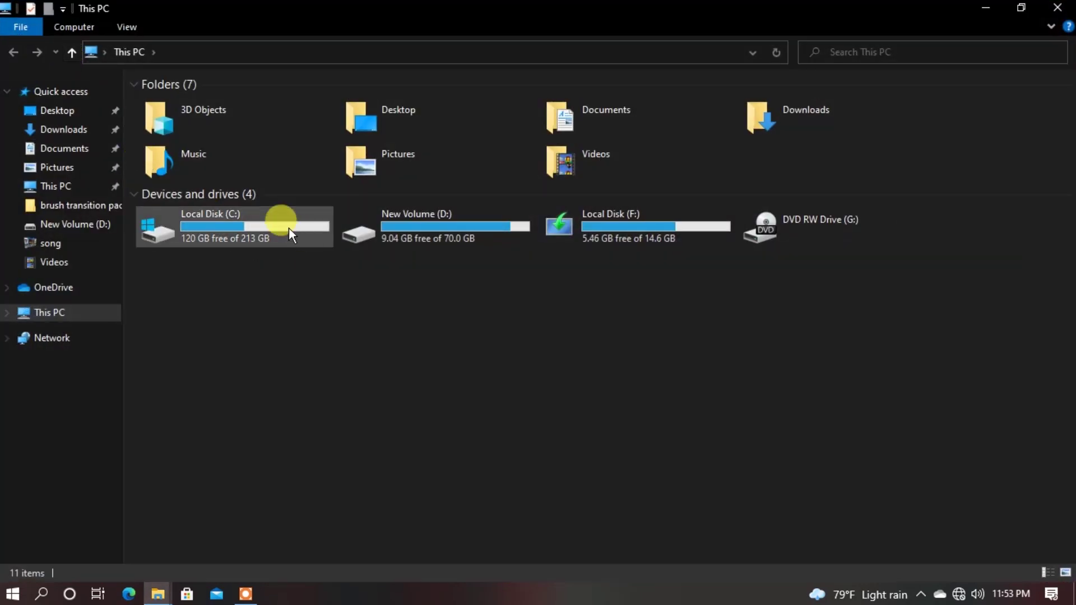
pyautogui.doubleClick(211, 232)
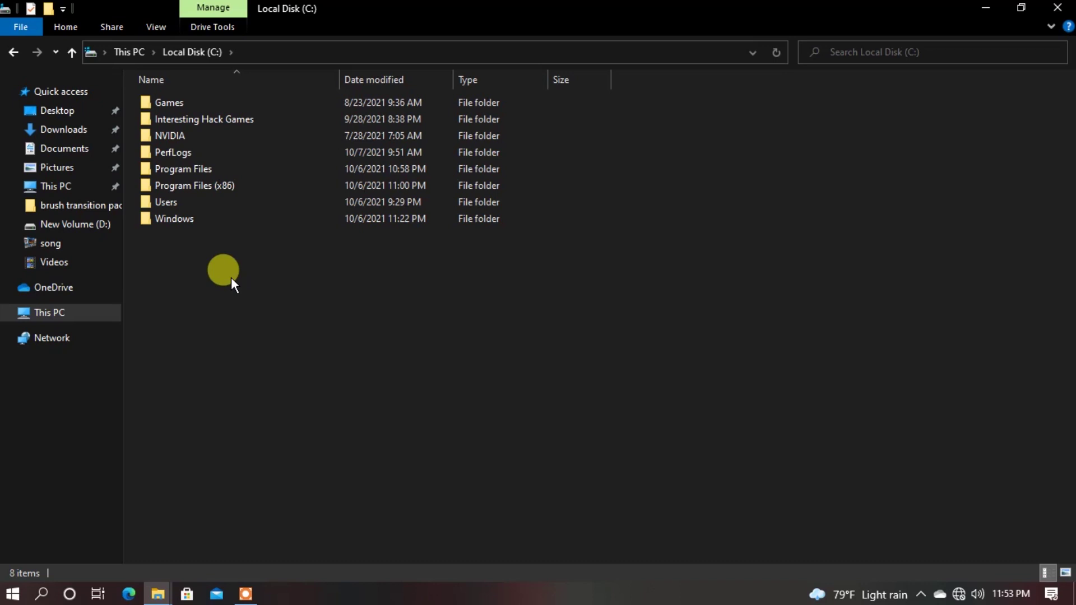
pyautogui.rightClick(231, 277)
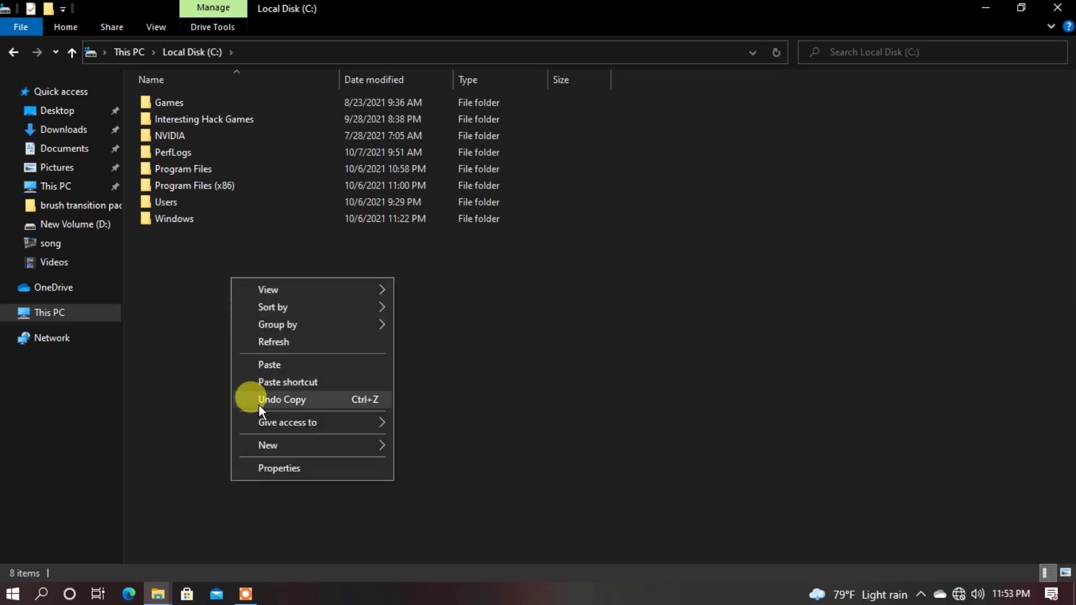
pyautogui.moveTo(267, 444)
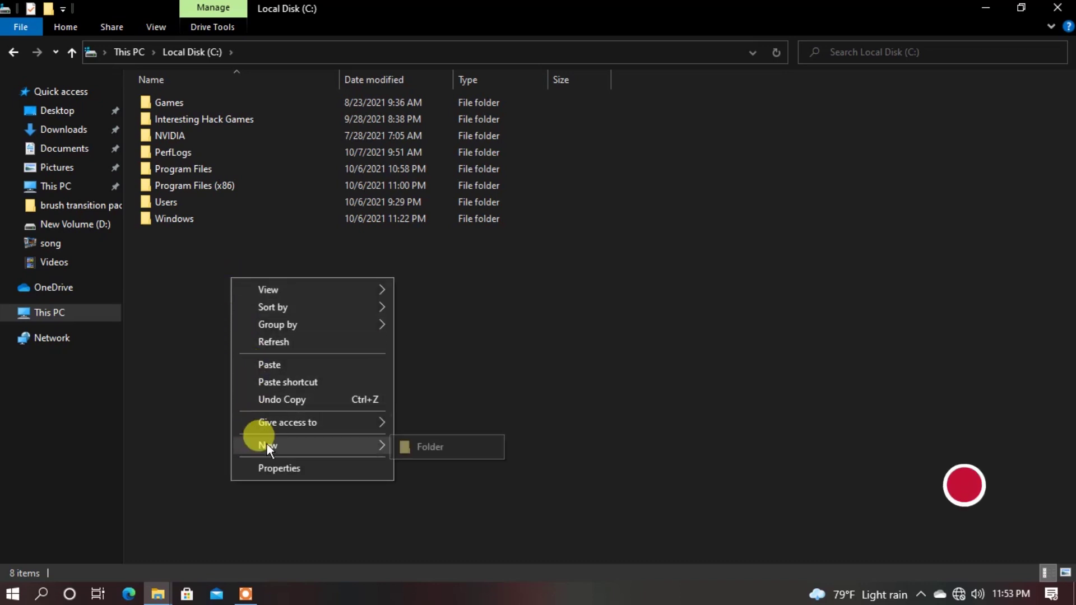
pyautogui.click(411, 442)
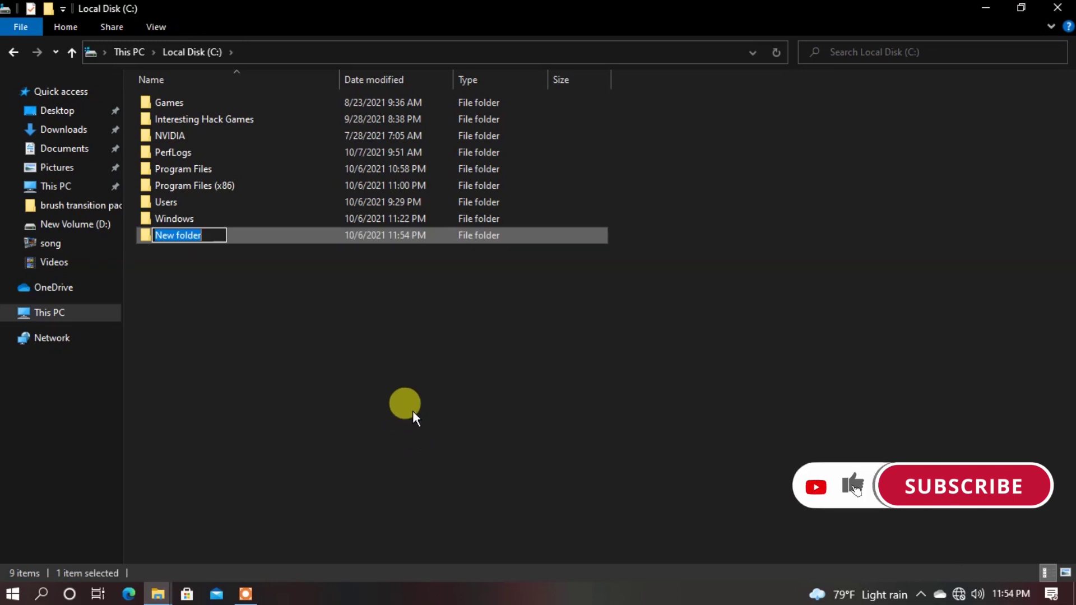
pyautogui.write('windows 11')
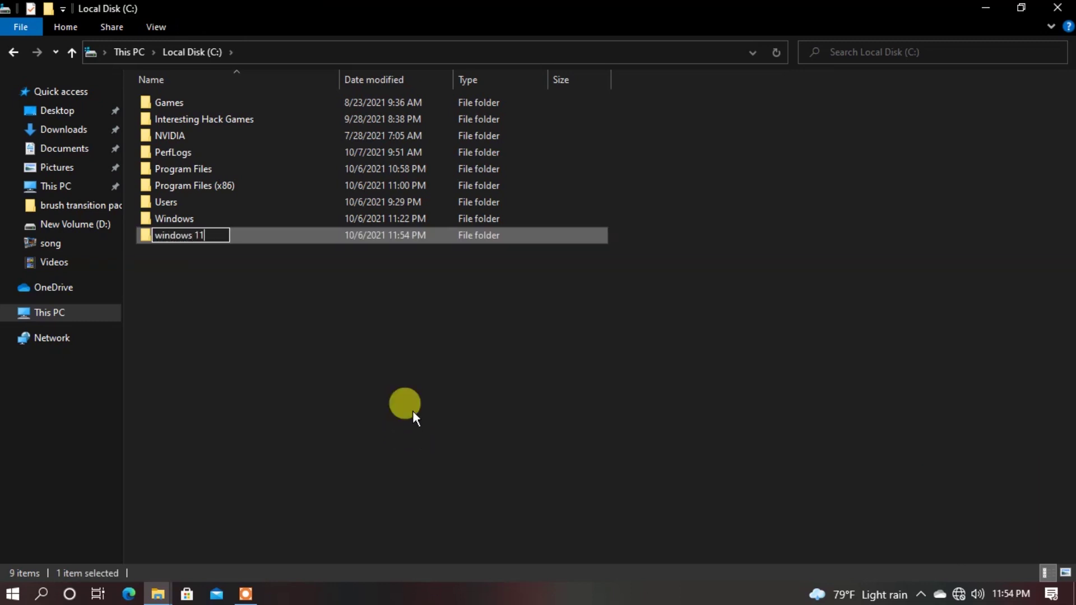
pyautogui.press('Return')
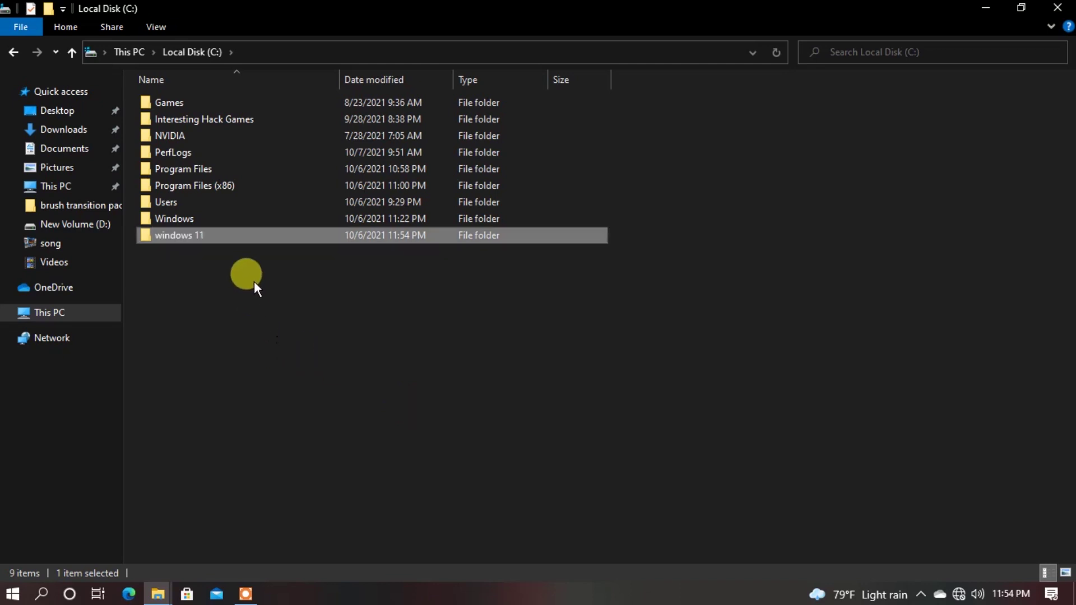
# - Paste the copied installation files into the windows 11 folder on drive C and close the folder once copying finishes
pyautogui.doubleClick(245, 233)
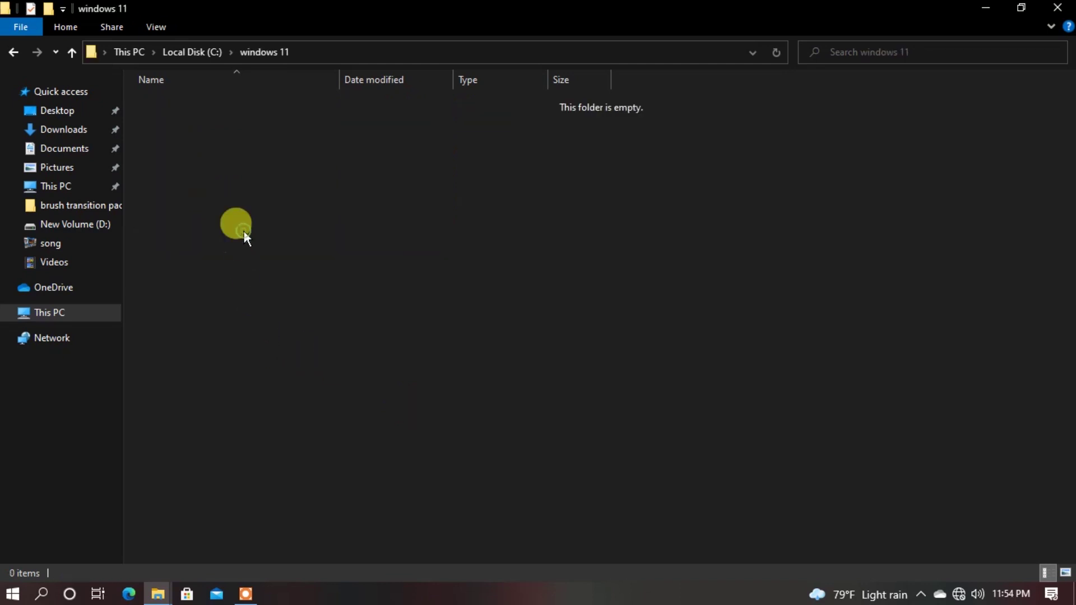
pyautogui.rightClick(291, 140)
pyautogui.click(325, 248)
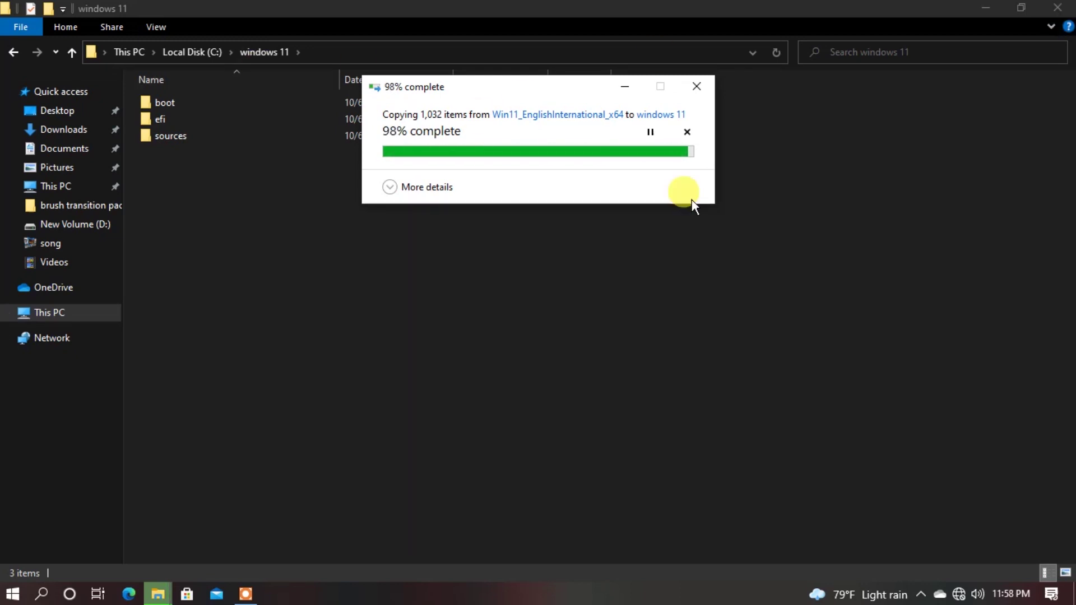
pyautogui.click(800, 251)
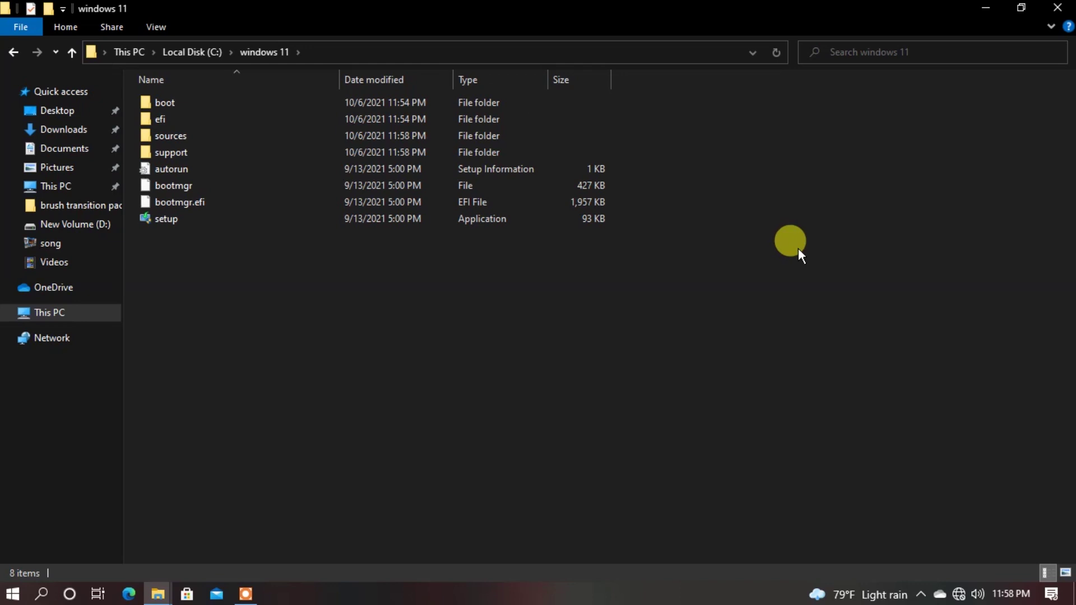
pyautogui.click(1058, 7)
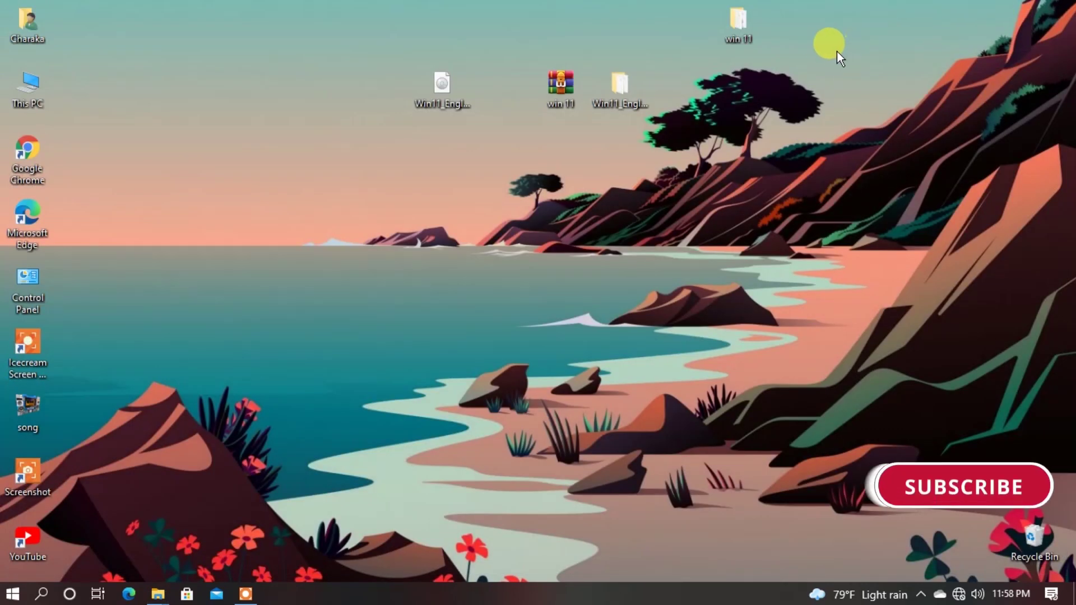
# - Move the win 11 folder below its archive on the desktop and copy the appraiserres.dll and dllme files from it
pyautogui.moveTo(745, 25); pyautogui.dragTo(577, 189)
pyautogui.doubleClick(571, 222)
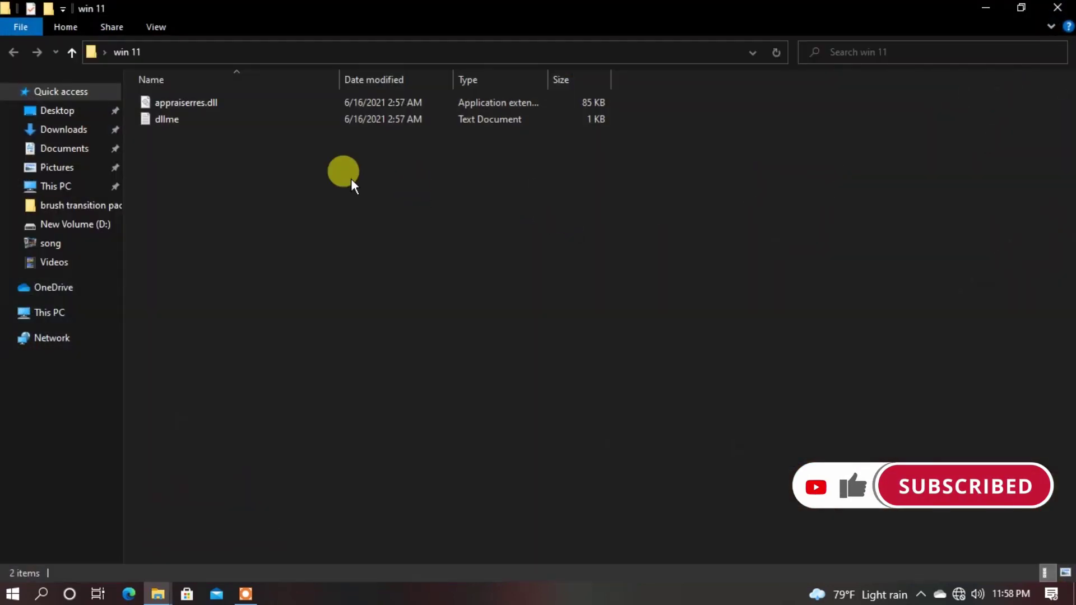
pyautogui.click(231, 105)
pyautogui.moveTo(210, 203); pyautogui.dragTo(307, 101)
pyautogui.rightClick(307, 100)
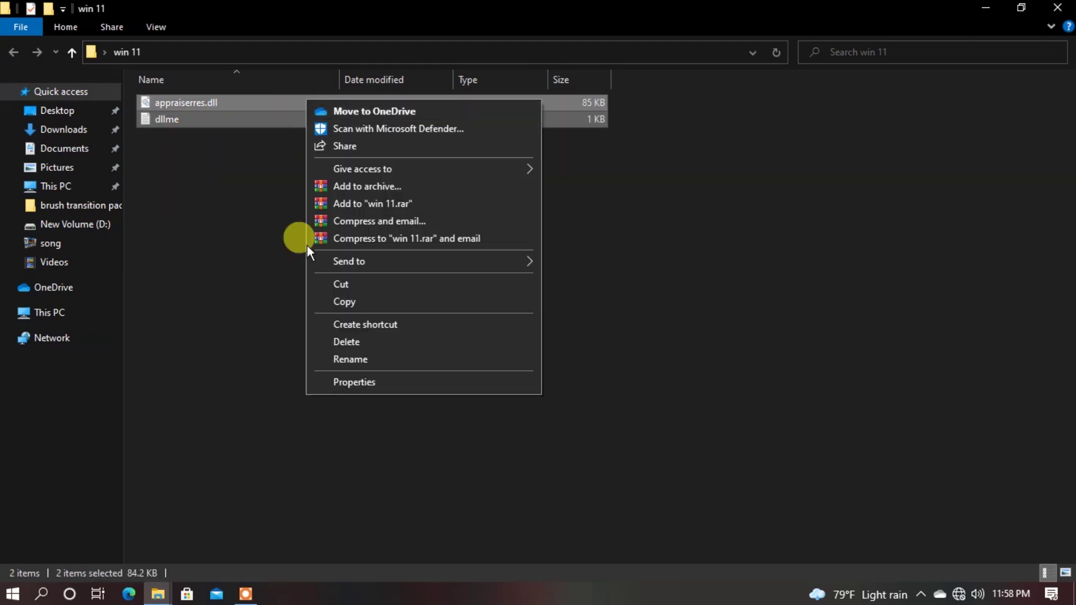
pyautogui.click(335, 303)
pyautogui.click(1058, 7)
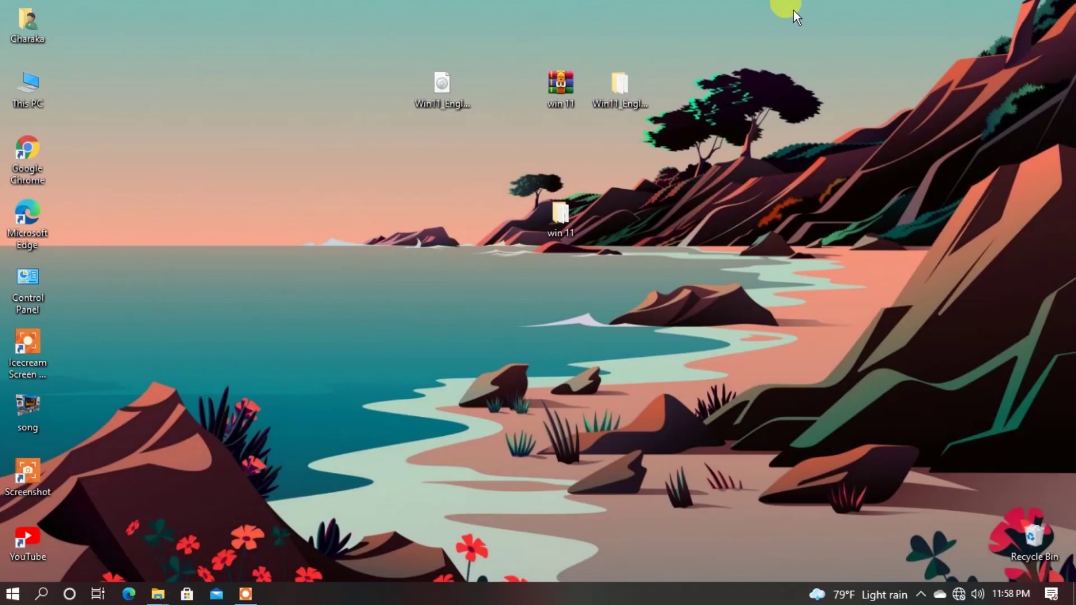
# - Paste the two copied files into the sources folder of C:\windows 11, replacing the existing appraiserres.dll
pyautogui.doubleClick(32, 88)
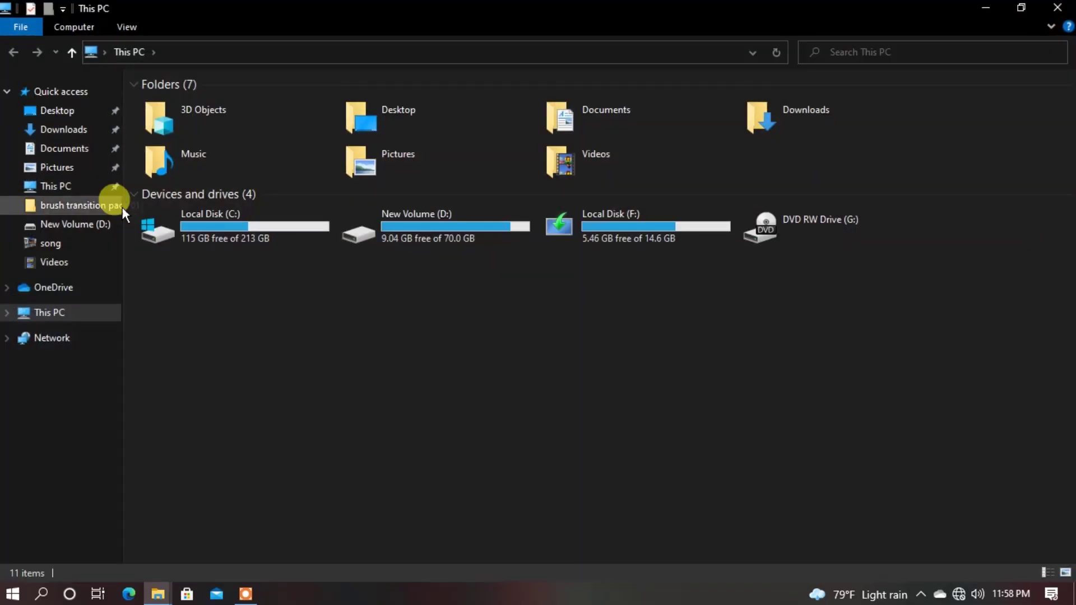
pyautogui.click(241, 215)
pyautogui.doubleClick(241, 215)
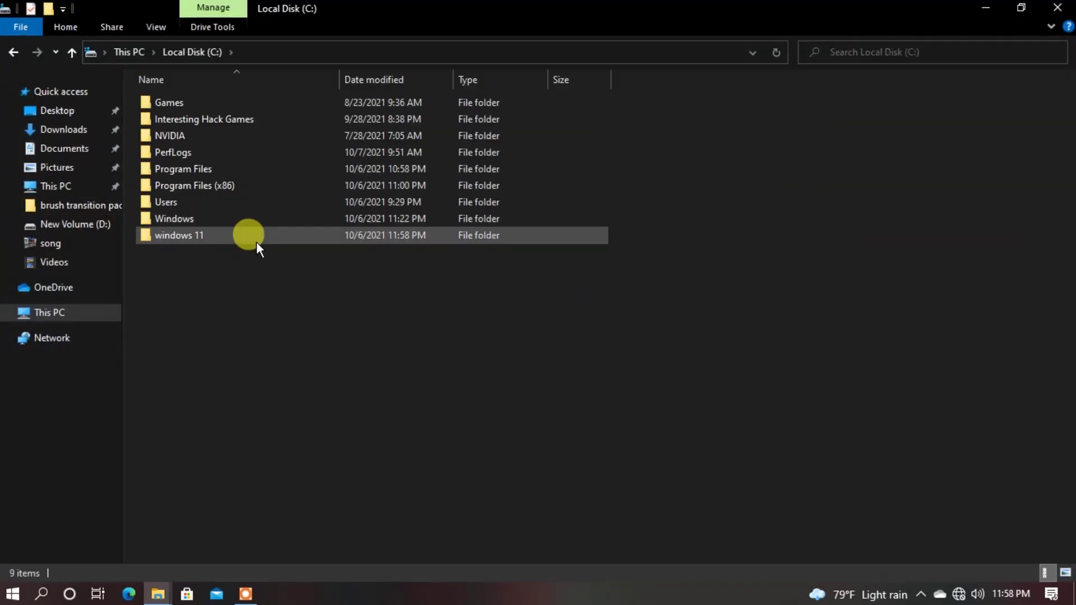
pyautogui.doubleClick(241, 240)
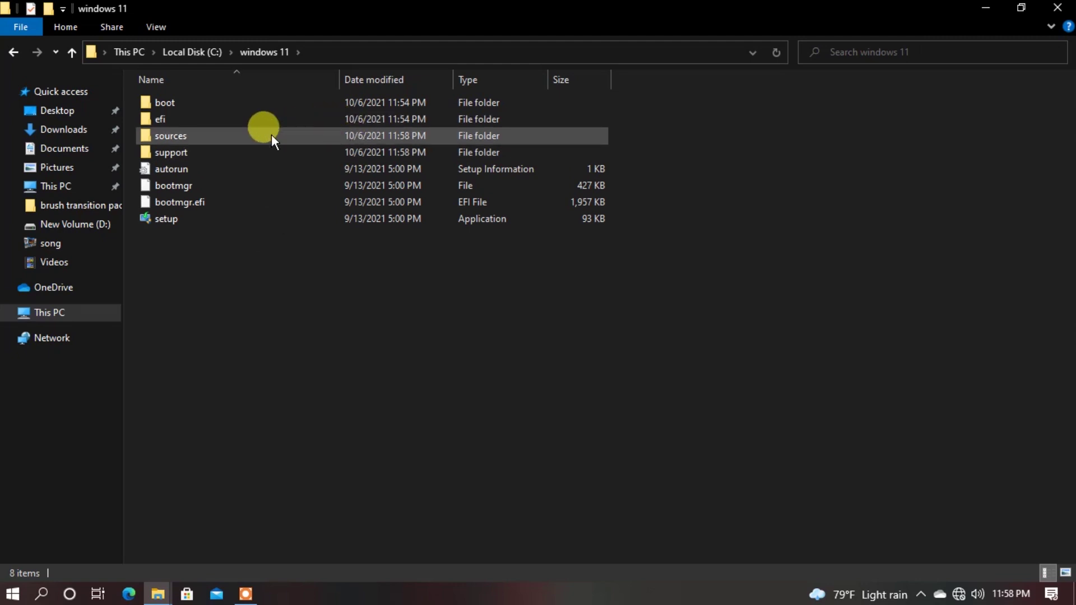
pyautogui.doubleClick(234, 140)
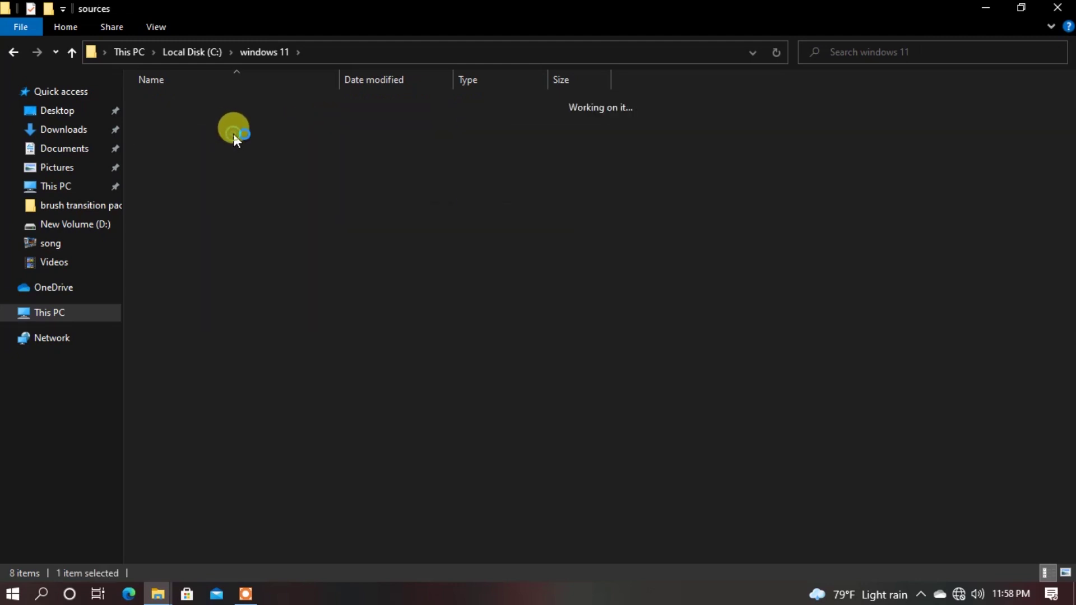
pyautogui.rightClick(831, 127)
pyautogui.click(856, 231)
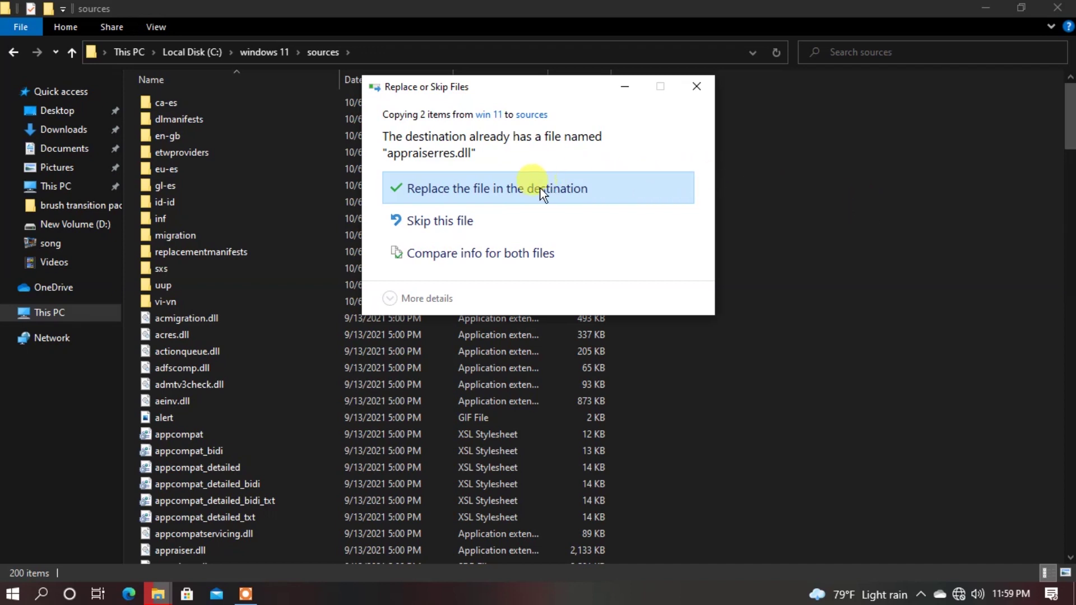
pyautogui.click(509, 190)
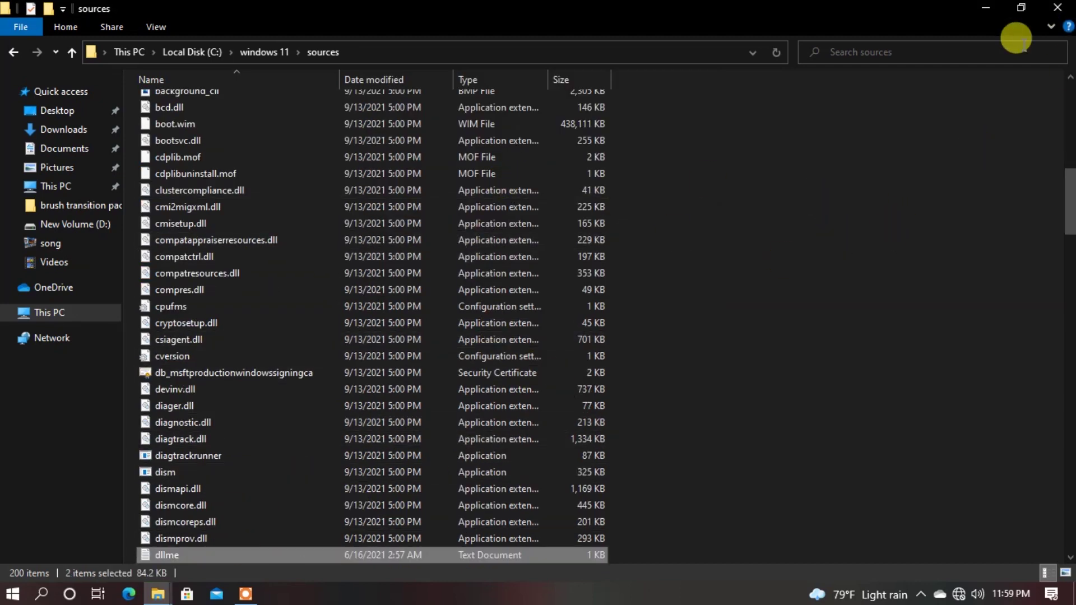
pyautogui.click(1057, 8)
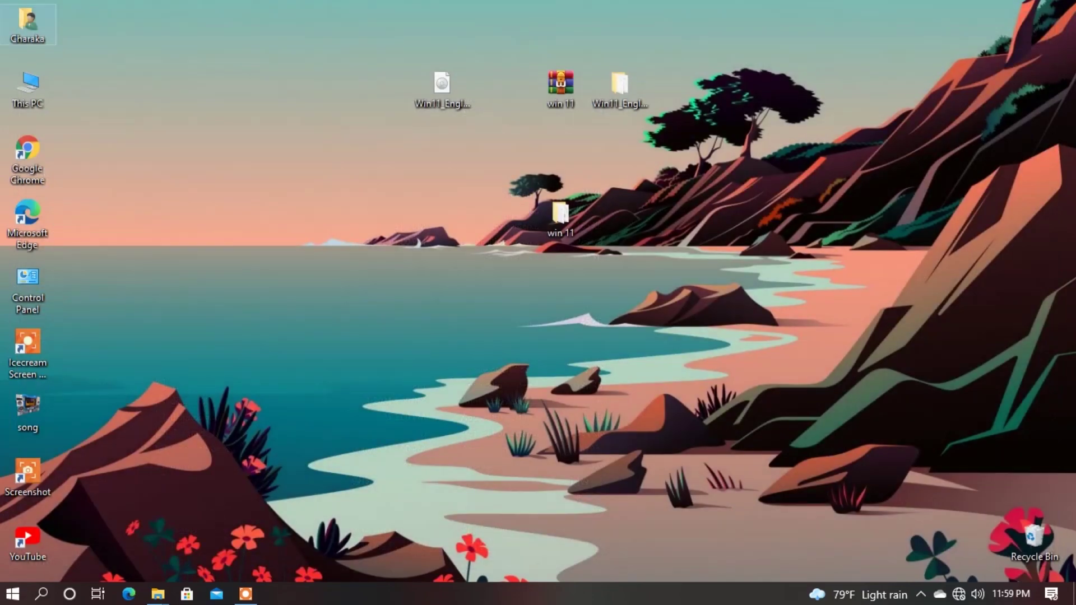
# - Run the setup application from the windows 11 folder on Local Disk (C:)
pyautogui.doubleClick(25, 84)
pyautogui.click(203, 240)
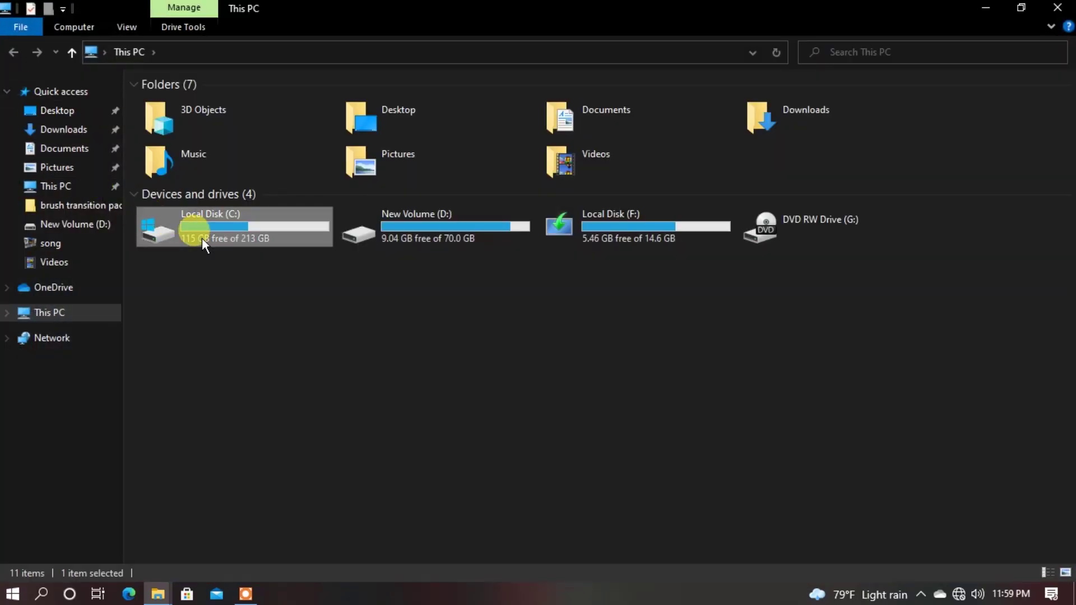
pyautogui.doubleClick(201, 238)
pyautogui.doubleClick(161, 240)
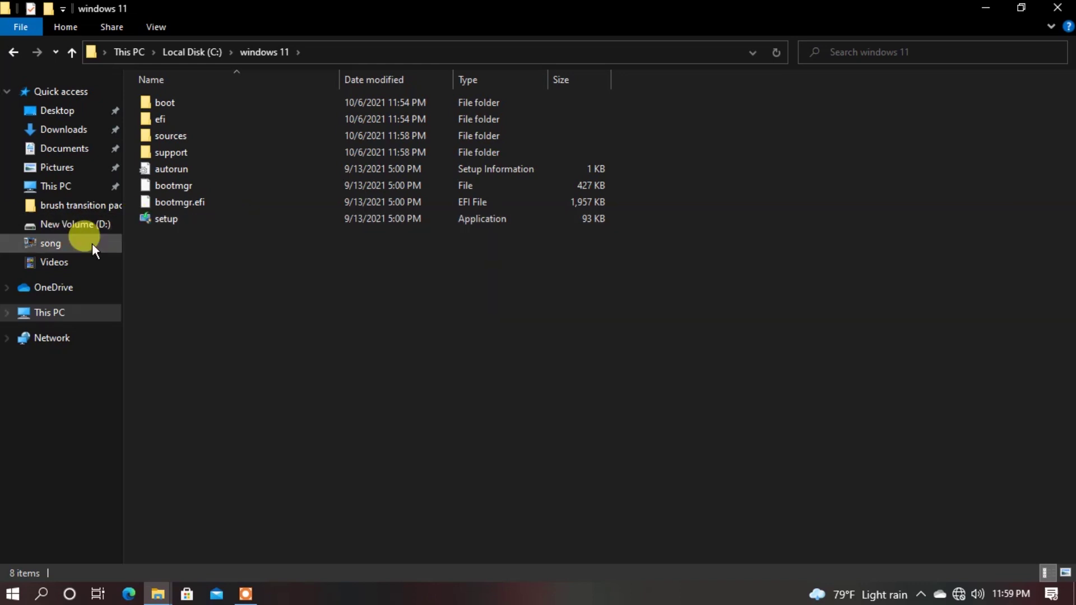
pyautogui.doubleClick(183, 219)
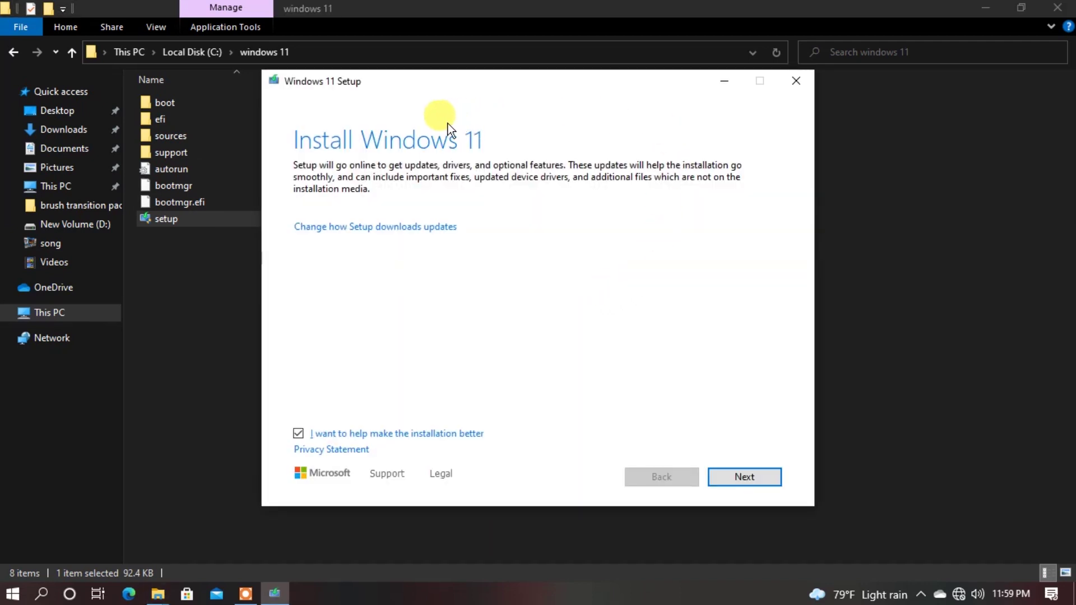
# - Continue through Windows 11 Setup, accepting the minimum system requirements statement and the display language change
pyautogui.click(752, 479)
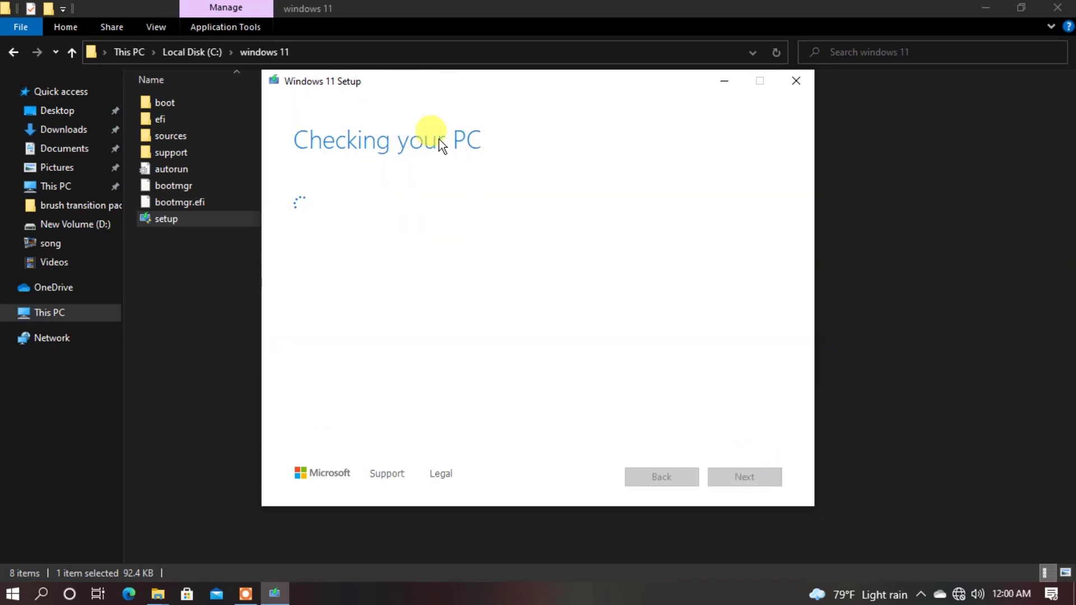
pyautogui.click(758, 484)
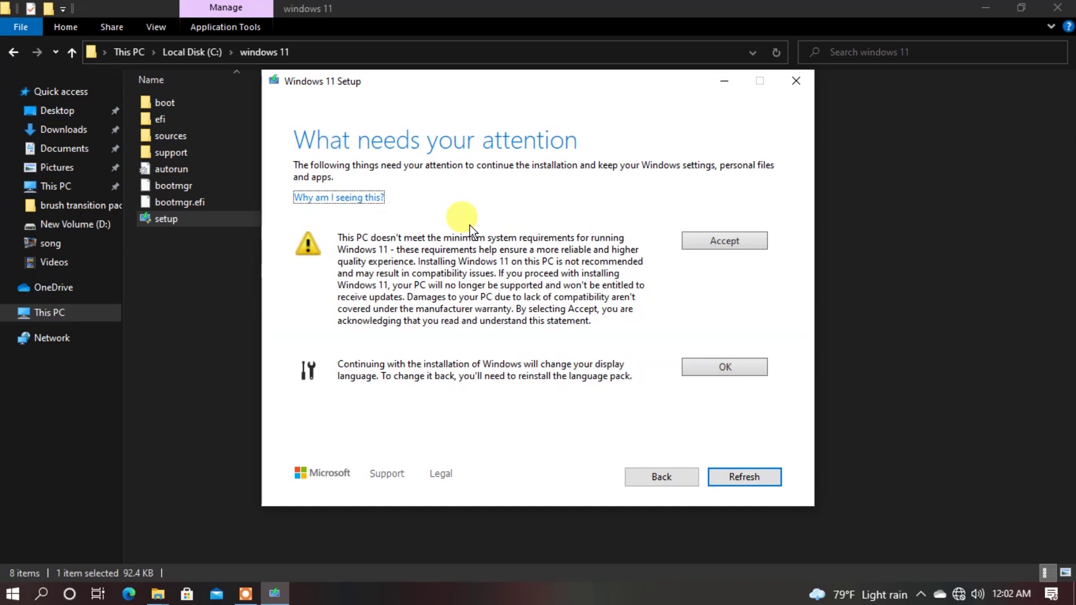
pyautogui.click(729, 244)
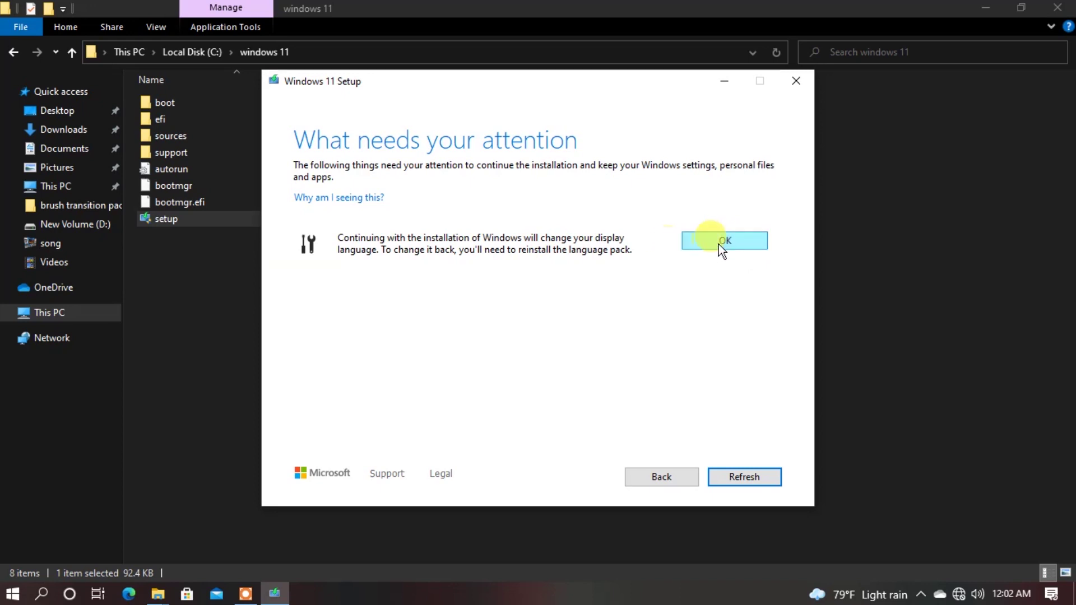
pyautogui.click(718, 244)
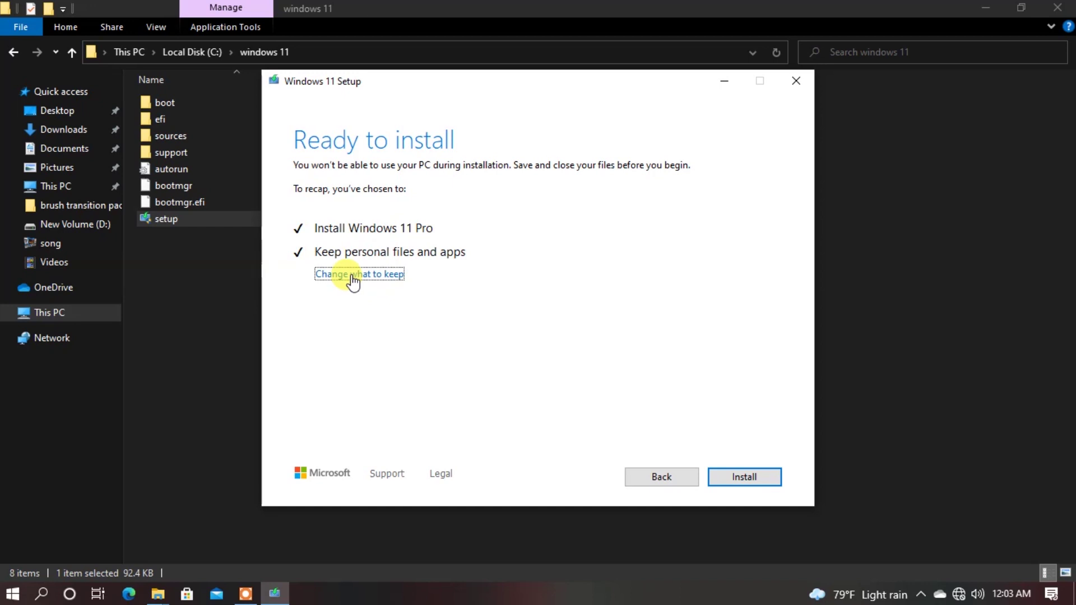
# - Review what to keep, leave Keep personal files and apps selected, and start the Windows 11 Pro installation
pyautogui.click(352, 275)
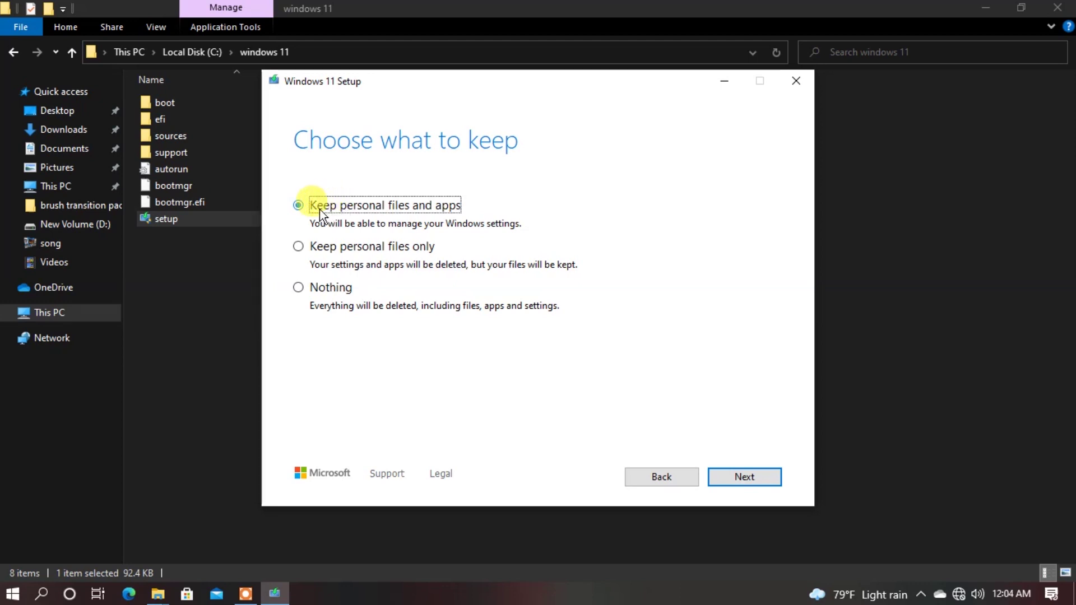
pyautogui.click(764, 477)
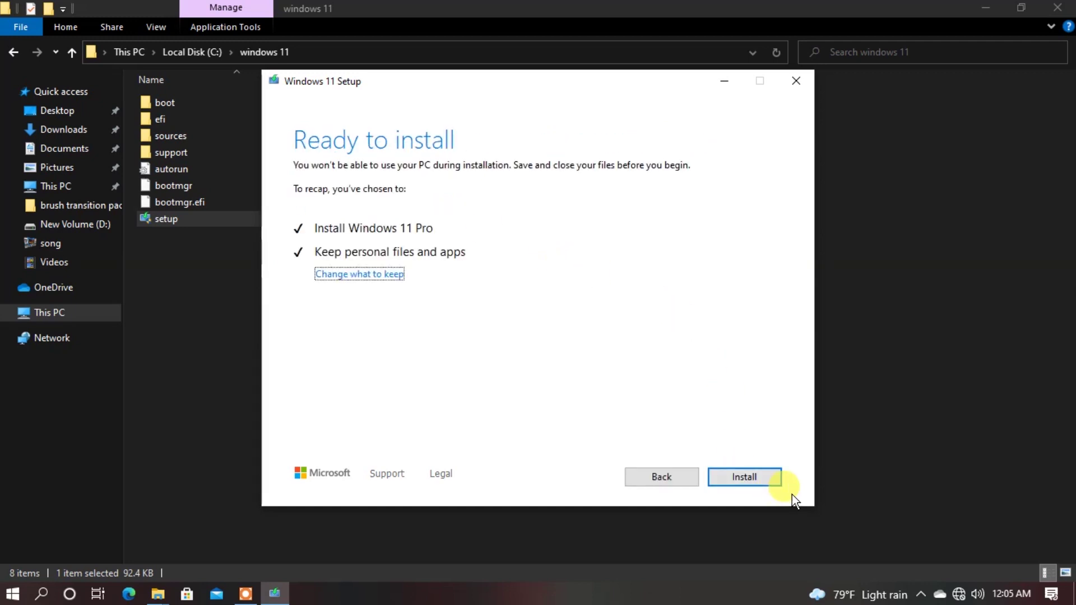
pyautogui.click(746, 477)
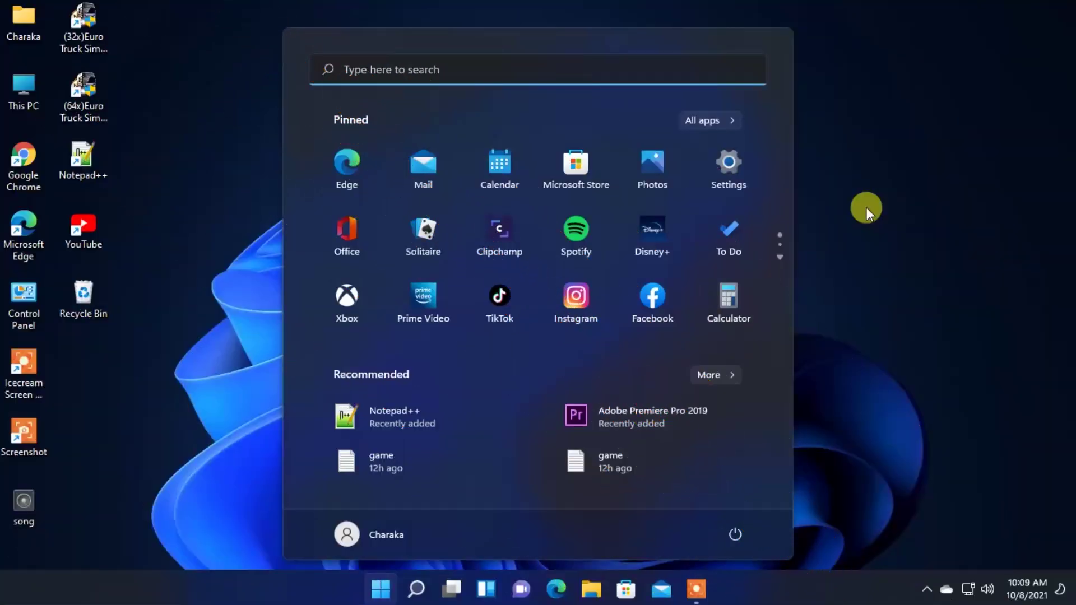
pyautogui.click(866, 207)
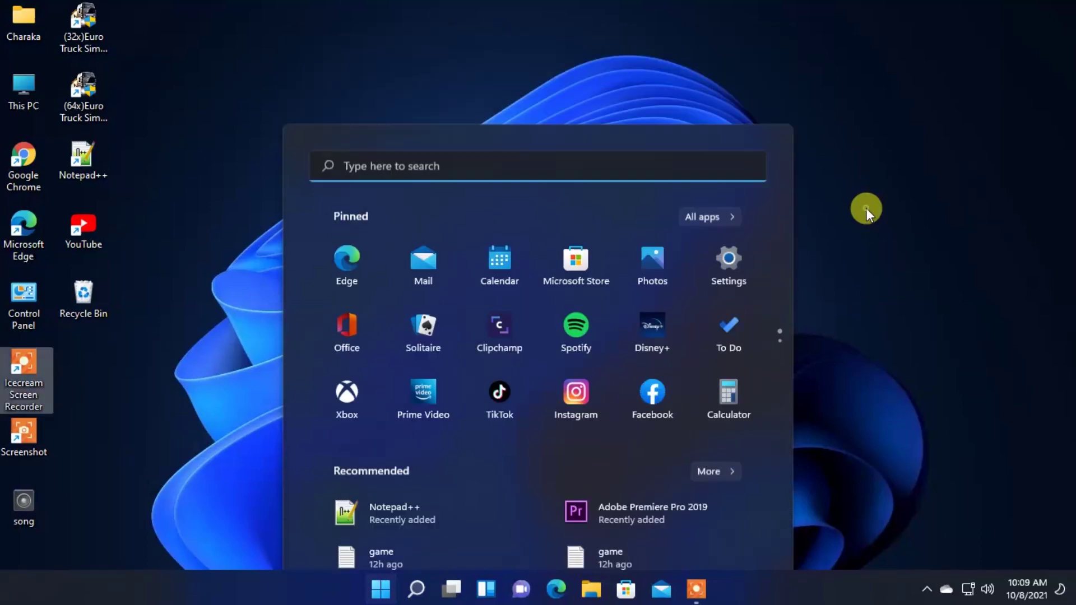
# - Open This PC in a maximized window and view the contents of Local Disk (C:)
pyautogui.click(12, 79)
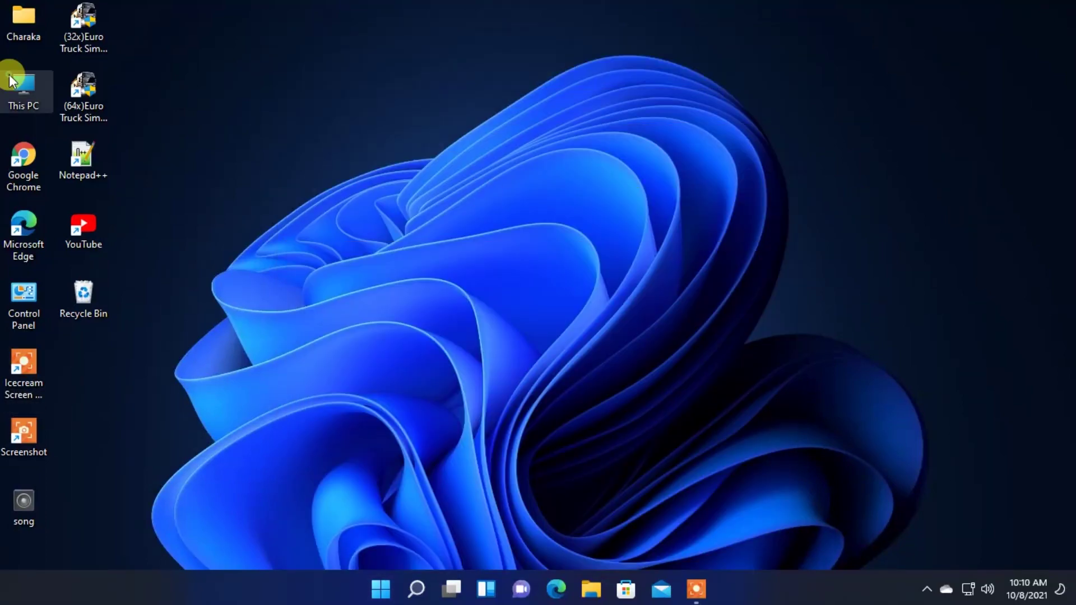
pyautogui.doubleClick(12, 78)
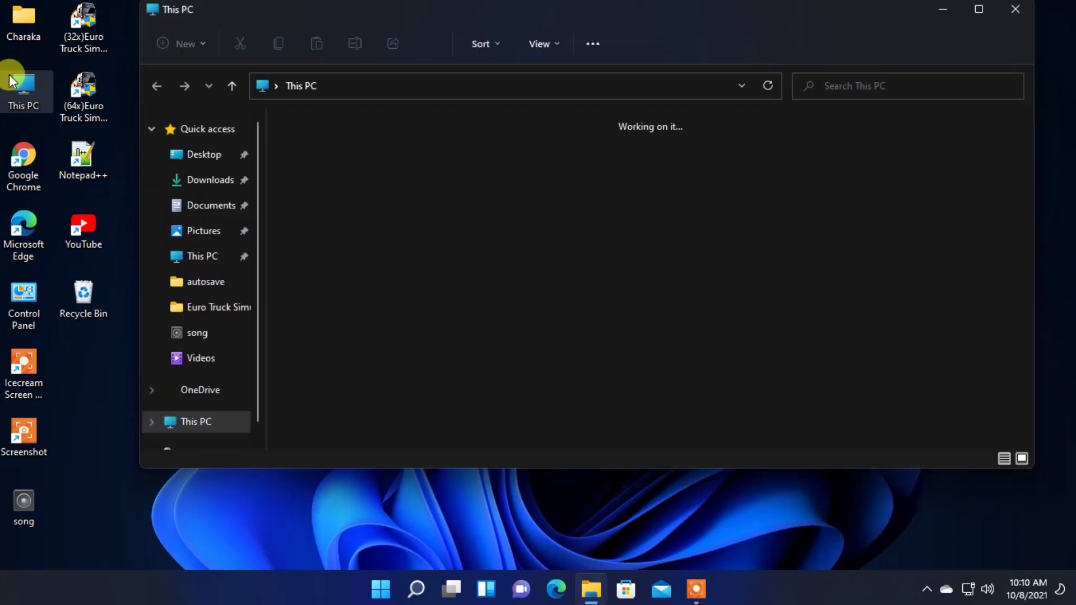
pyautogui.click(984, 9)
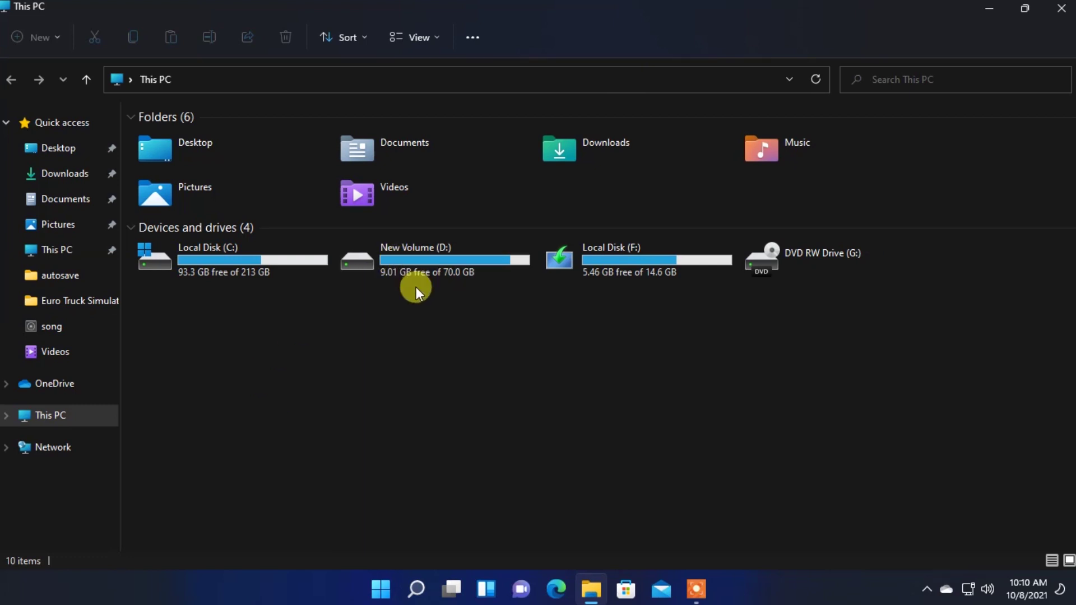
pyautogui.moveTo(420, 272)
pyautogui.doubleClick(207, 277)
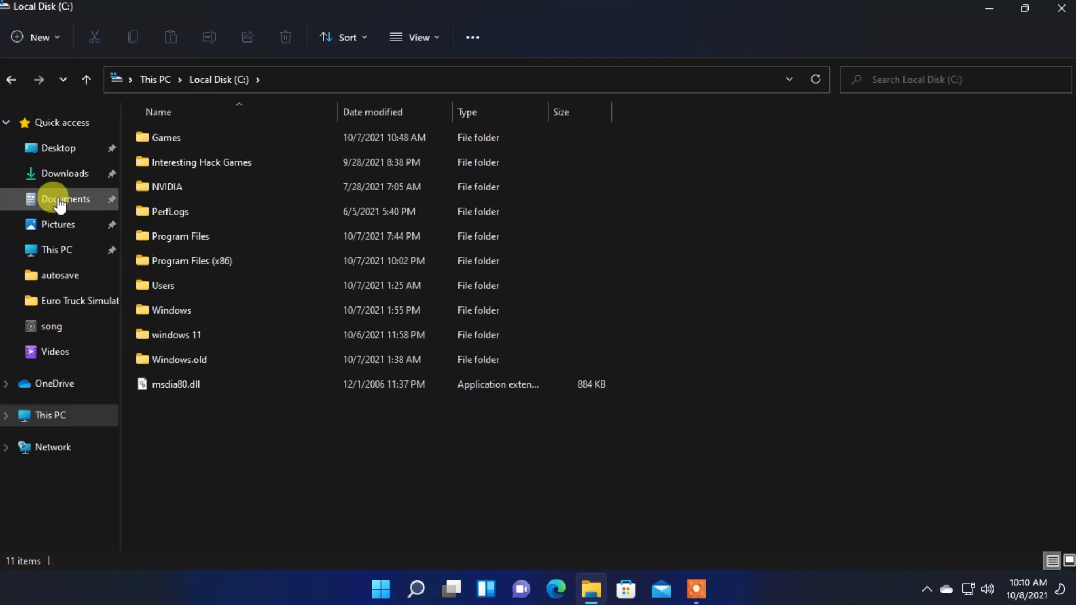
# - Return to This PC, check that the Downloads and Documents folders kept their files, and close the window
pyautogui.click(10, 80)
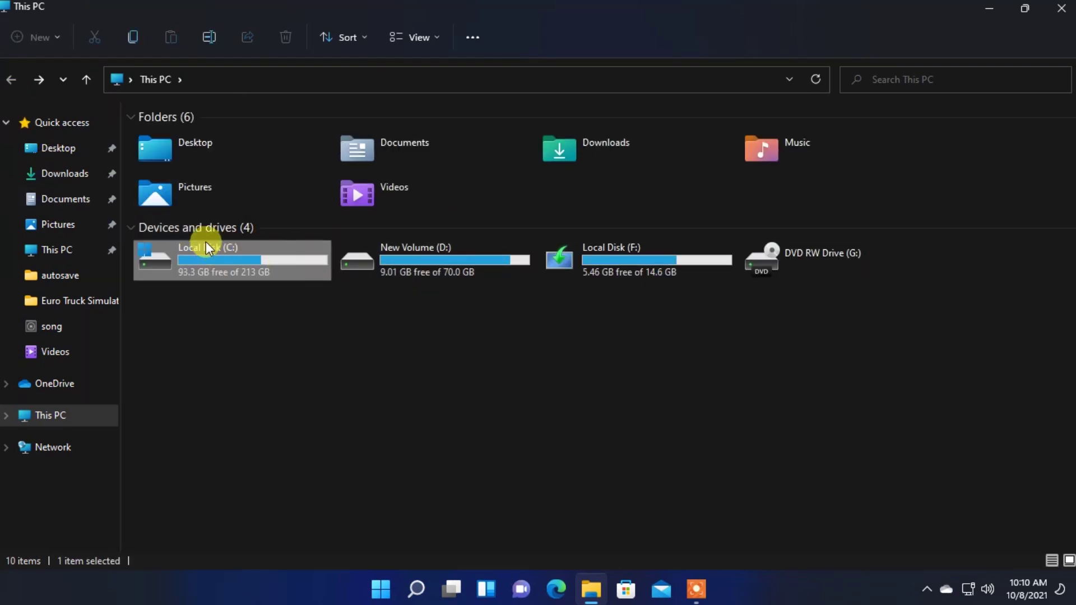
pyautogui.click(29, 173)
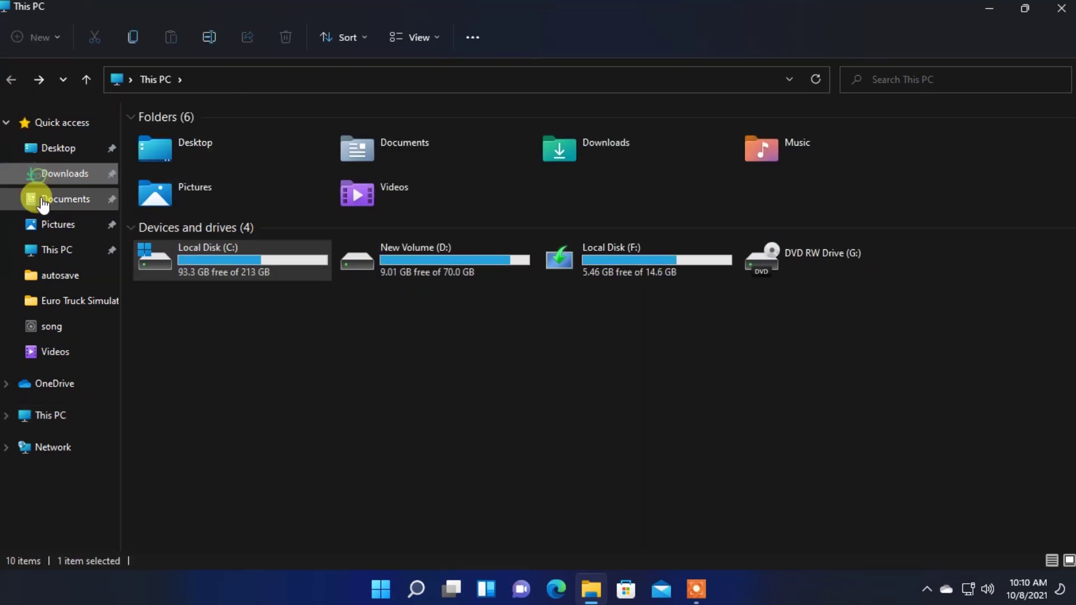
pyautogui.click(44, 203)
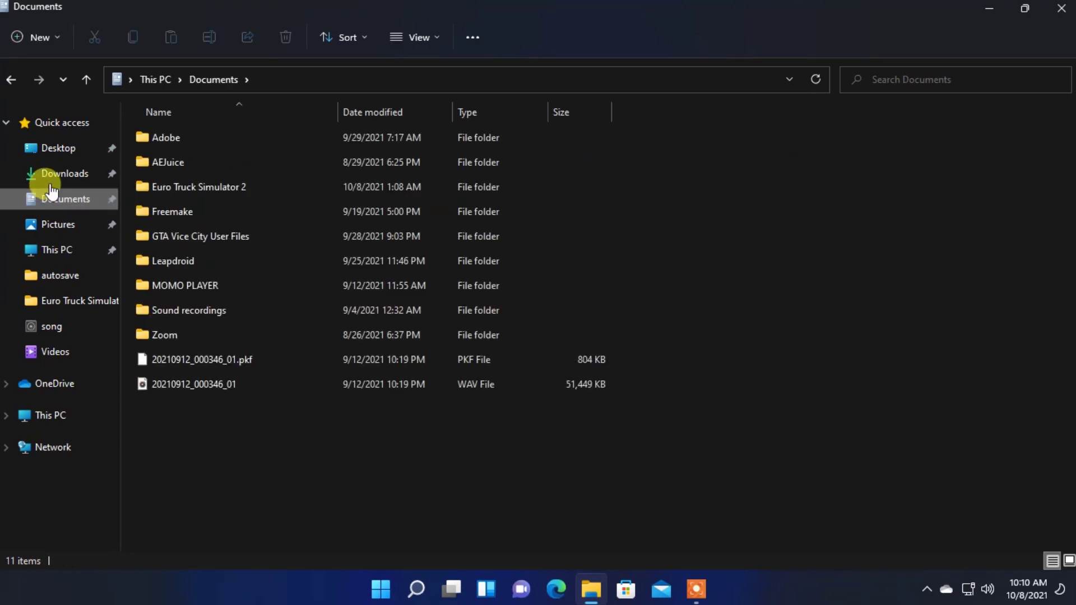
pyautogui.click(1063, 8)
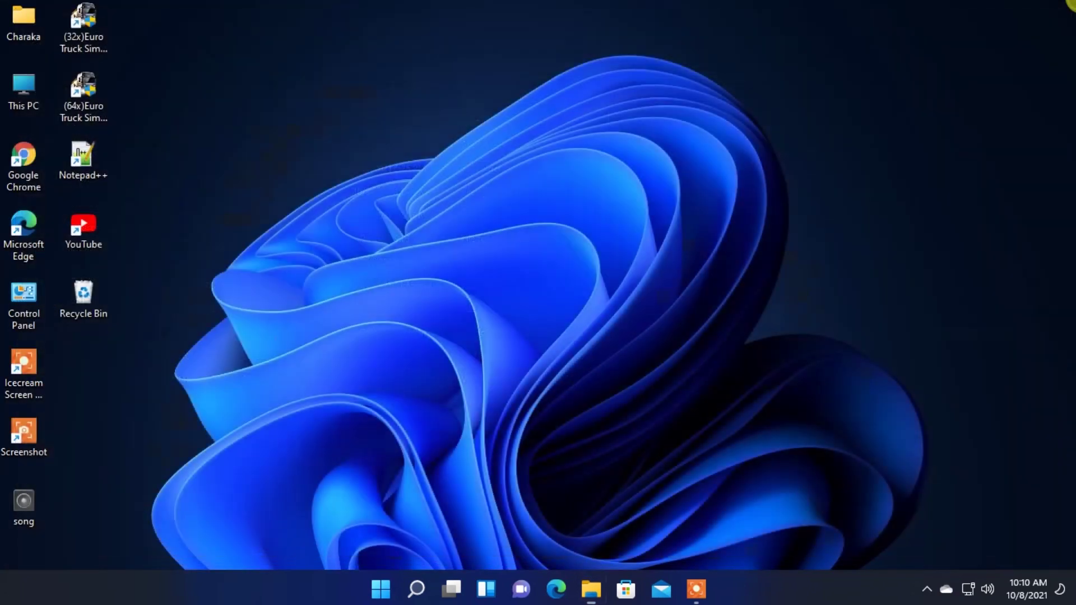
# - Examine the pinned apps and the complete All apps list in the Start menu, and close it
pyautogui.click(384, 587)
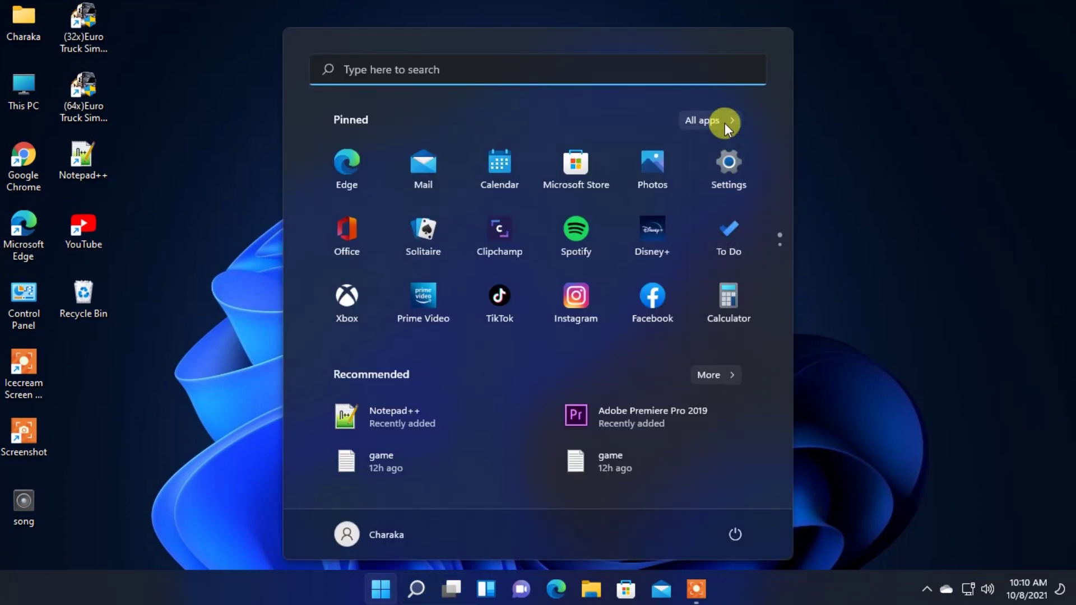
pyautogui.click(843, 147)
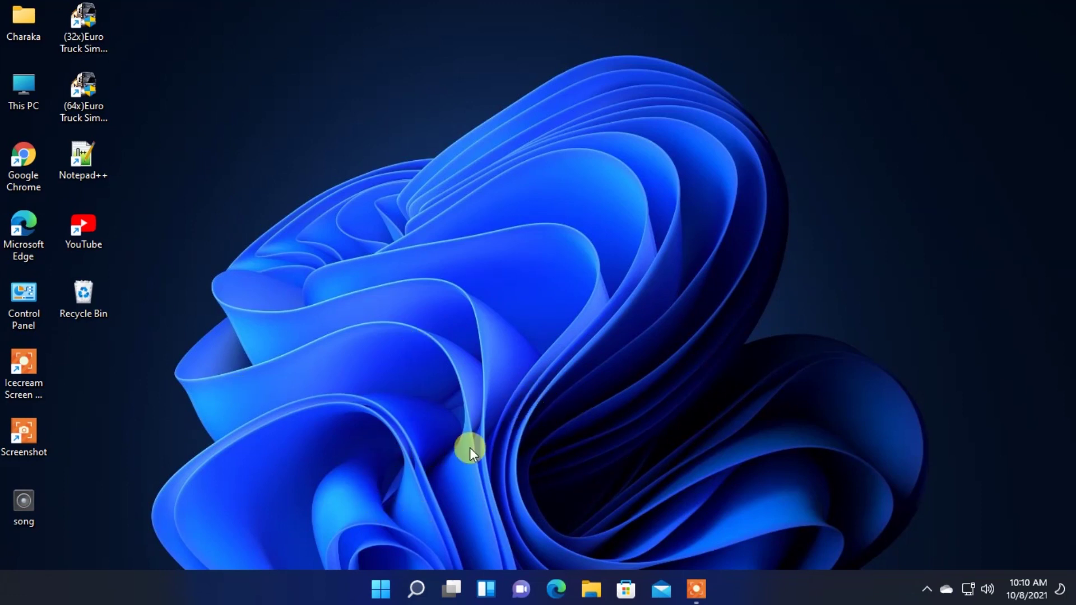
pyautogui.click(384, 583)
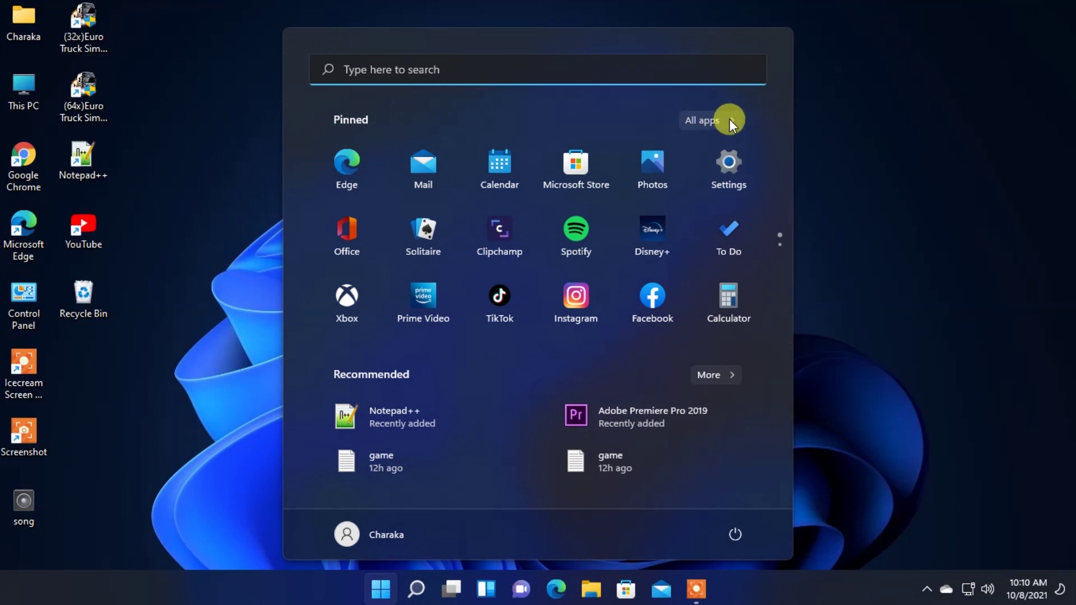
pyautogui.click(731, 122)
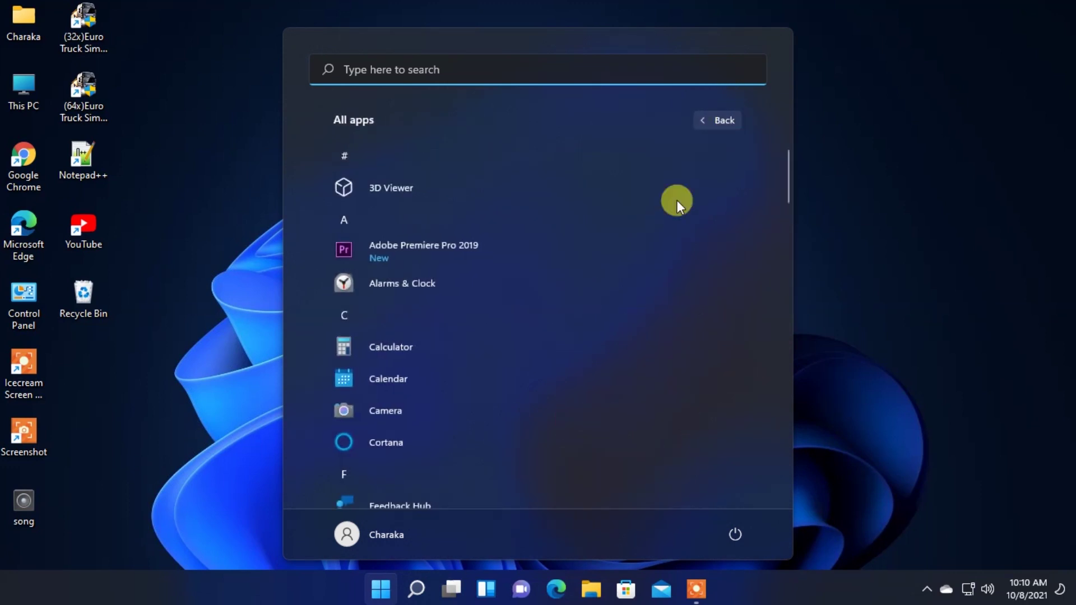
pyautogui.scroll(-2, 662, 233)
pyautogui.scroll(-12, 663, 233)
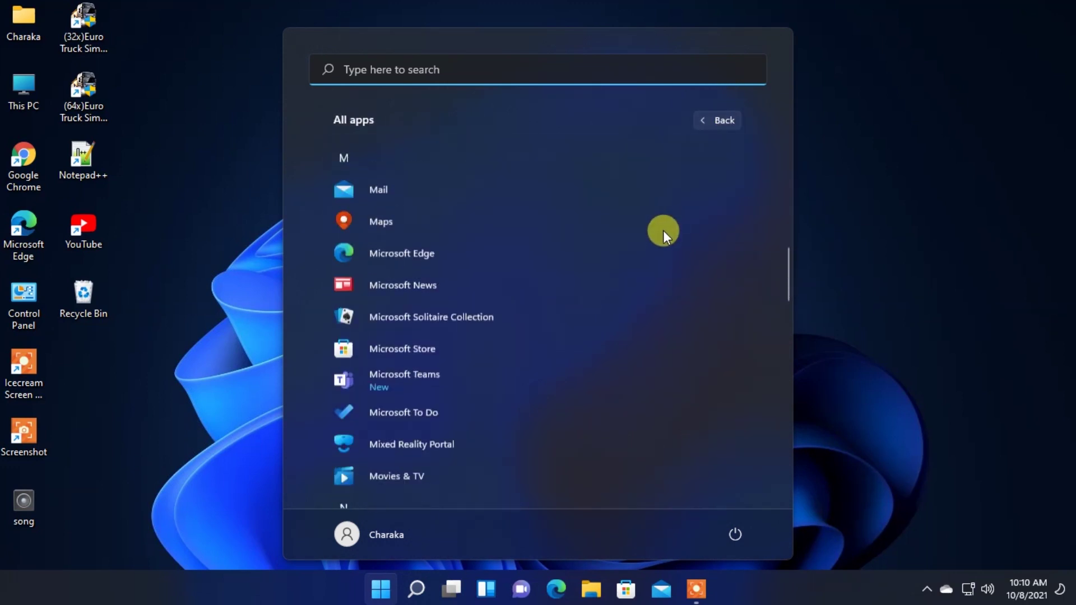
pyautogui.scroll(-12, 665, 230)
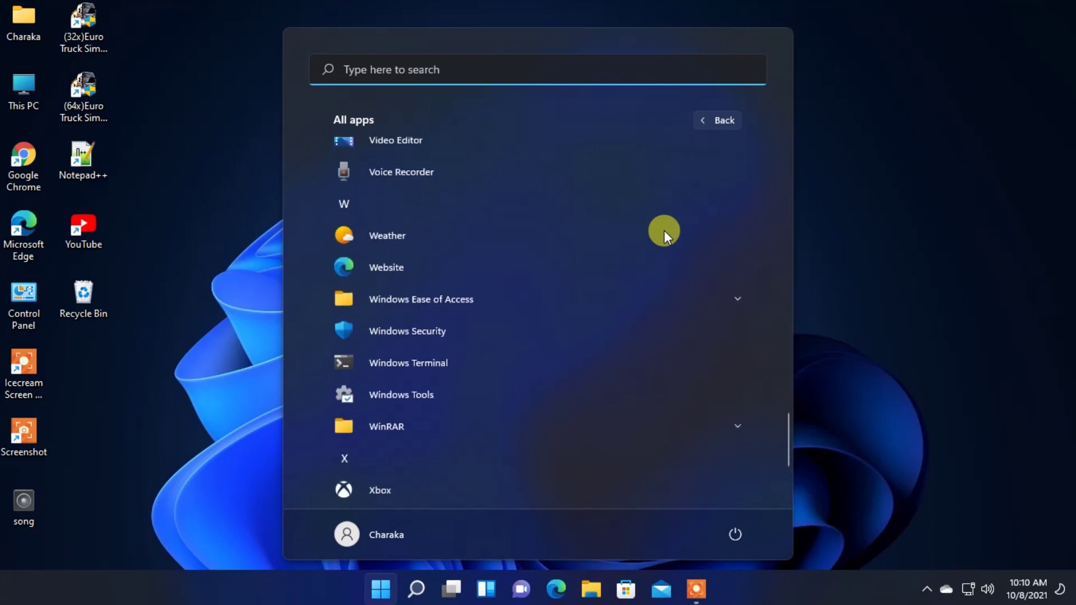
pyautogui.click(173, 263)
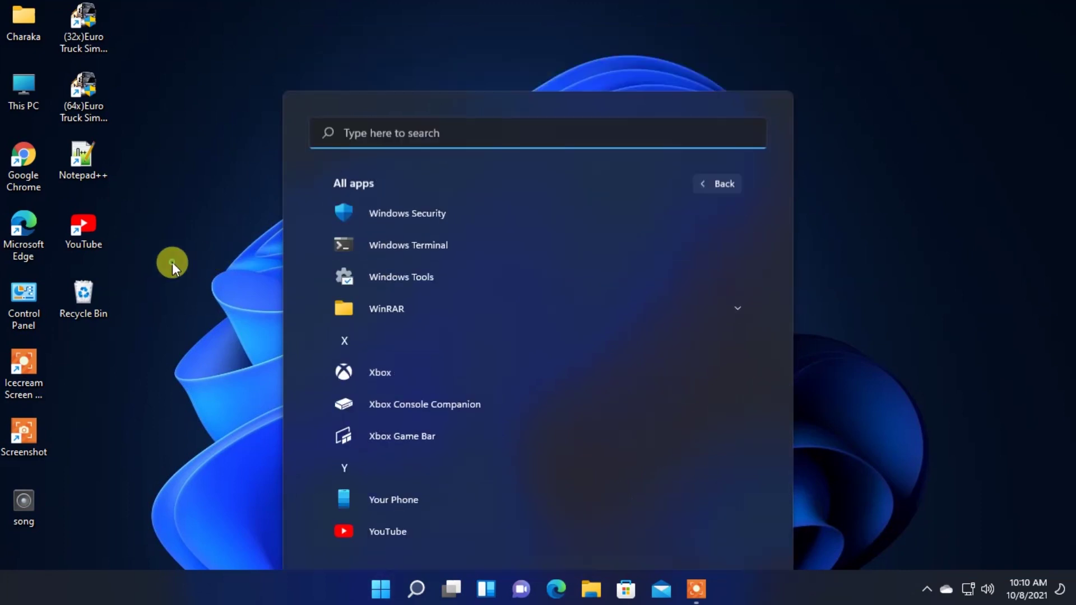
# - Open This PC again from the desktop to view its folders and drives
pyautogui.doubleClick(32, 114)
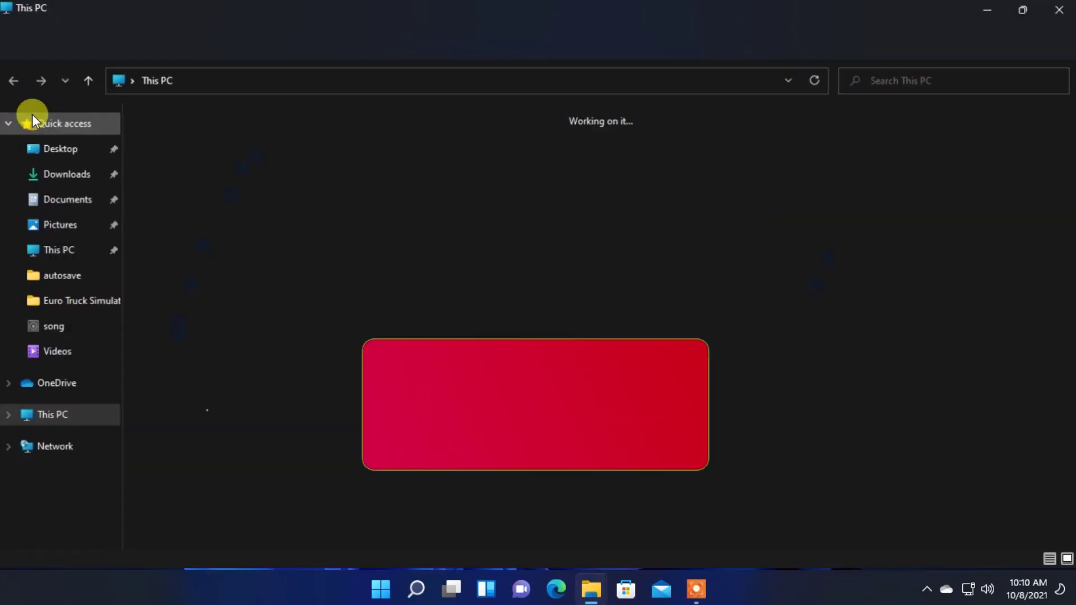